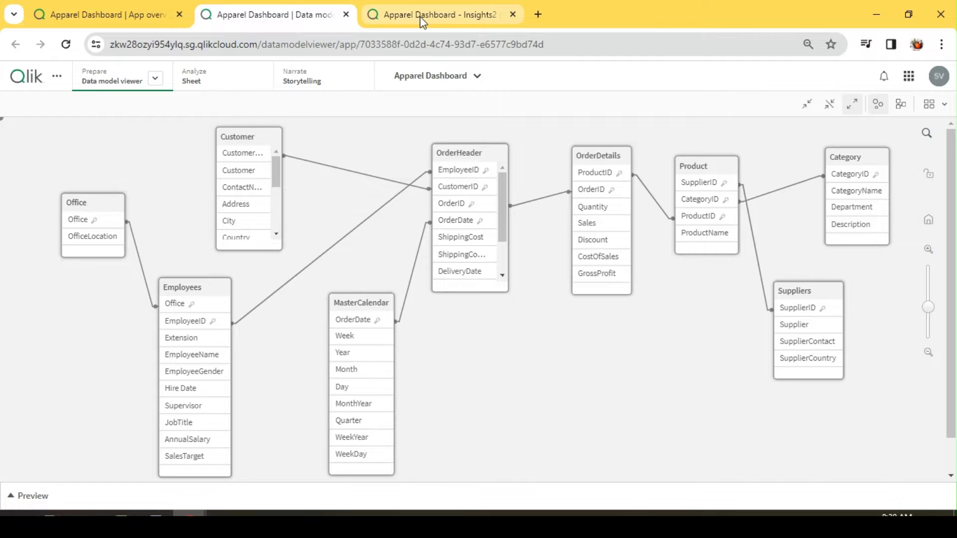
# Reload the Insights2 sheet of the Apparel Dashboard app to reconnect its session, checking the data model meanwhile.
pyautogui.click(421, 18)
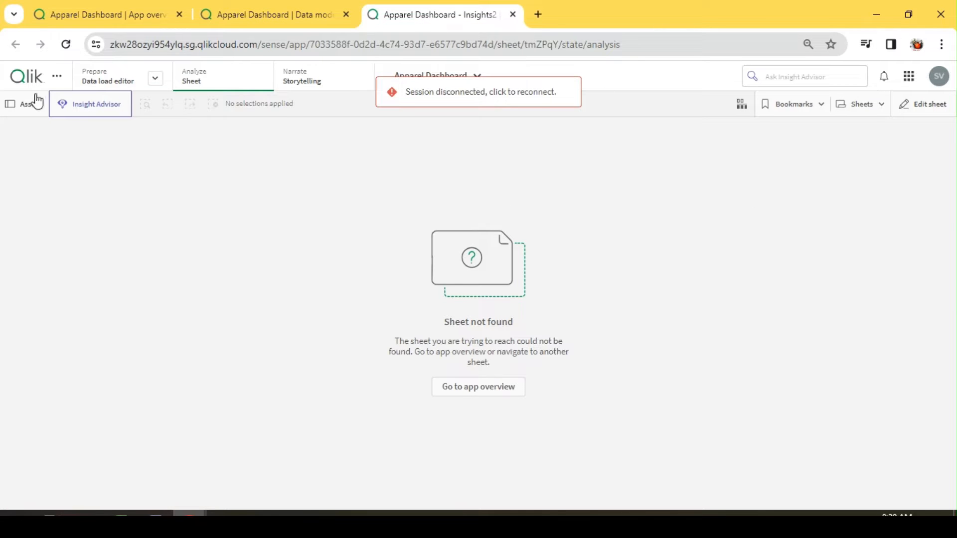
pyautogui.click(66, 45)
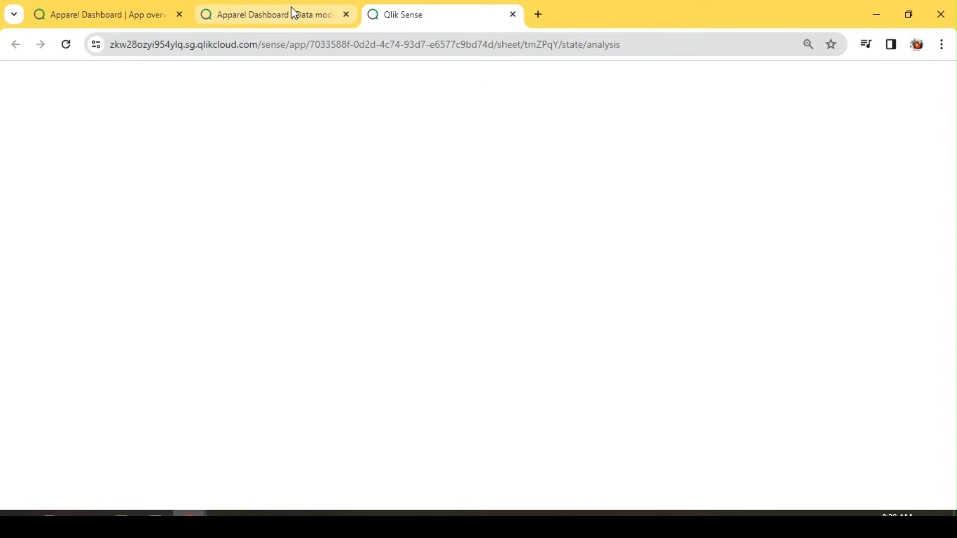
pyautogui.click(297, 14)
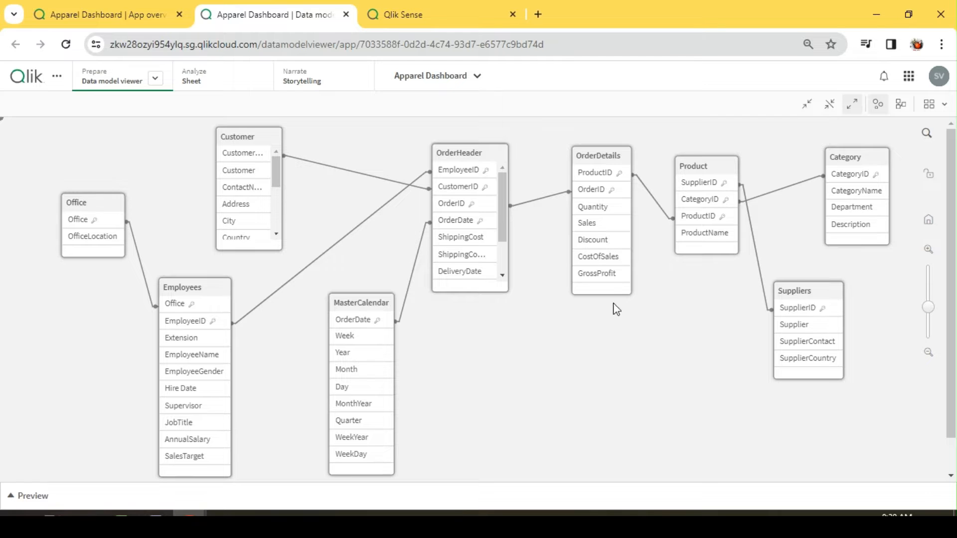
pyautogui.click(404, 18)
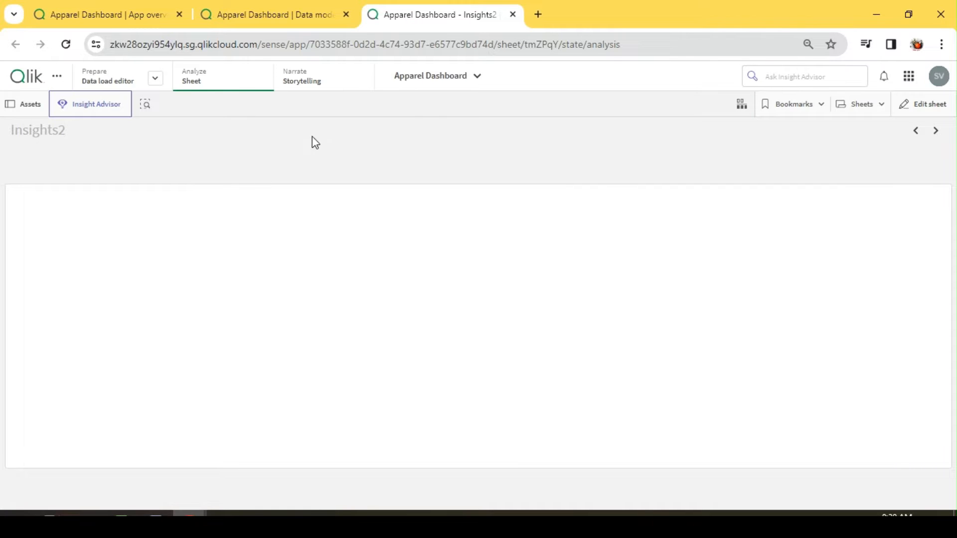
# Check the Insight Advisor options for the hub and this app in the Apparel Dashboard settings.
pyautogui.click(459, 85)
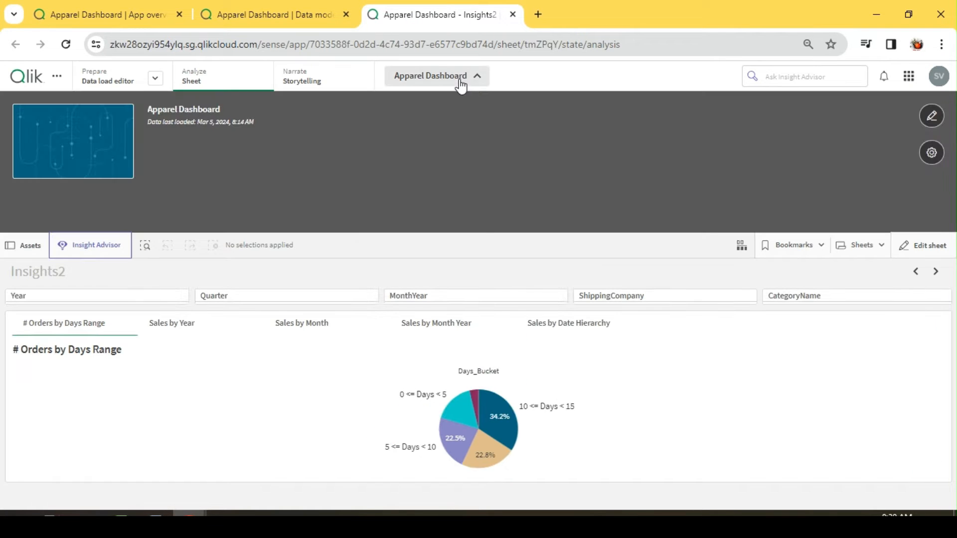
pyautogui.click(933, 152)
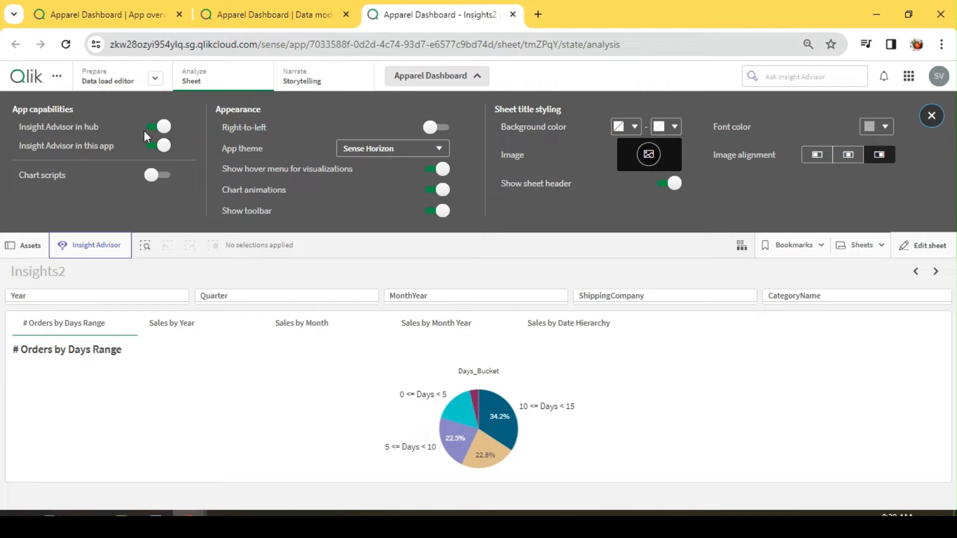
pyautogui.click(452, 83)
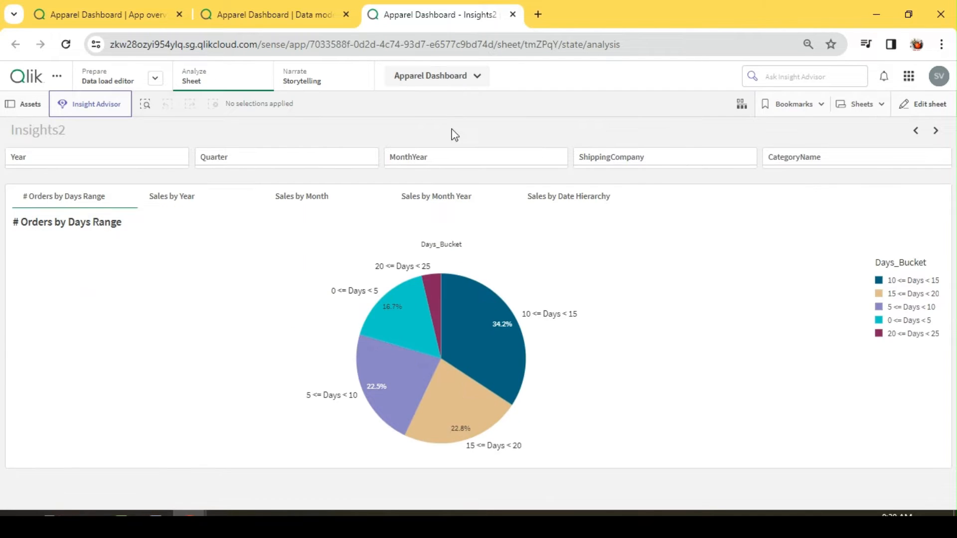
# Open Insight Advisor from the Insights2 sheet, and open the Insight Advisor chat from the Analytics Services home.
pyautogui.click(87, 112)
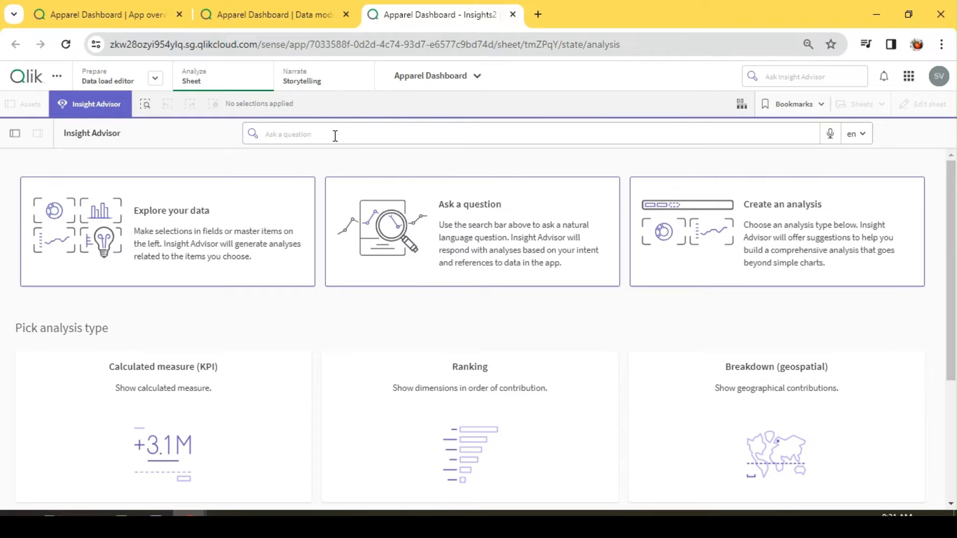
pyautogui.click(122, 16)
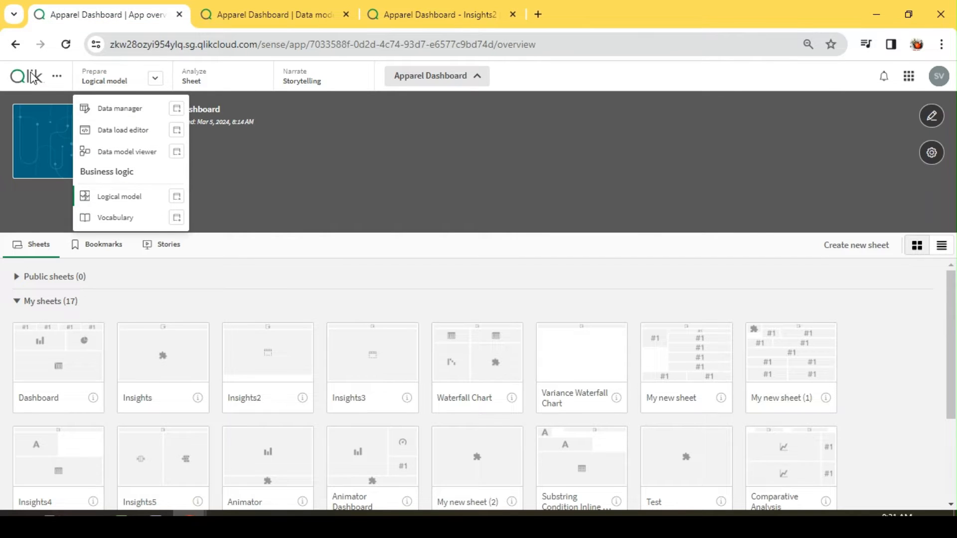
pyautogui.click(21, 76)
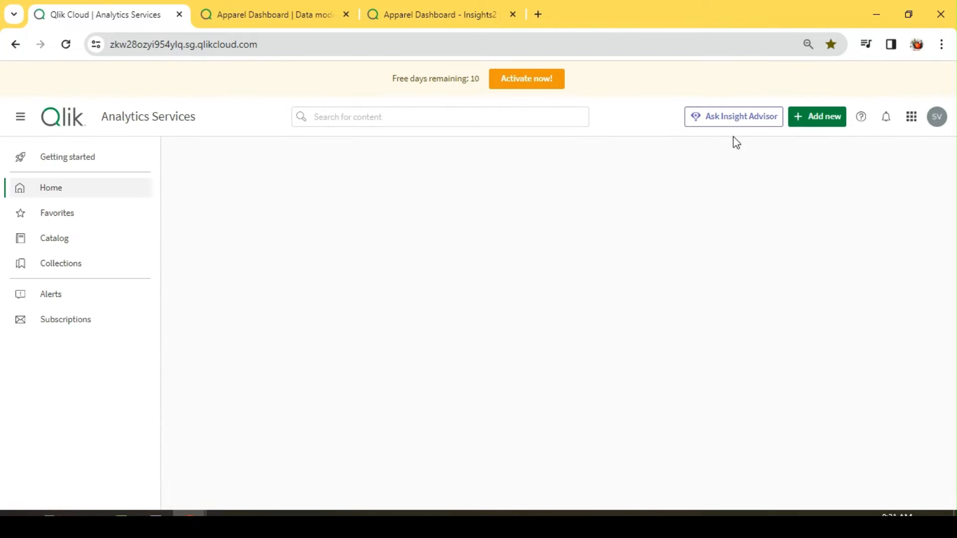
pyautogui.click(721, 117)
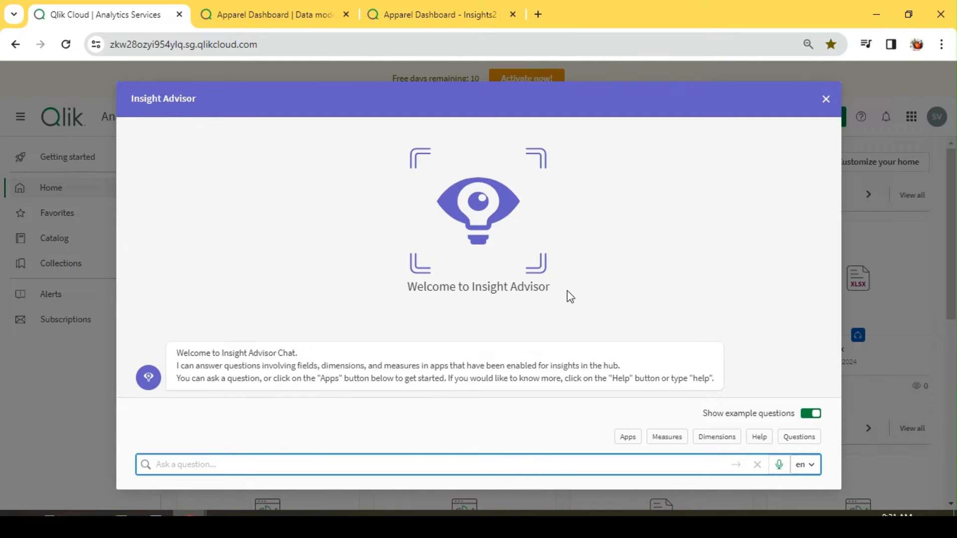
# Ask the app's Insight Advisor the question "Sales by CategoryName", using the suggested CategoryName field.
pyautogui.click(414, 10)
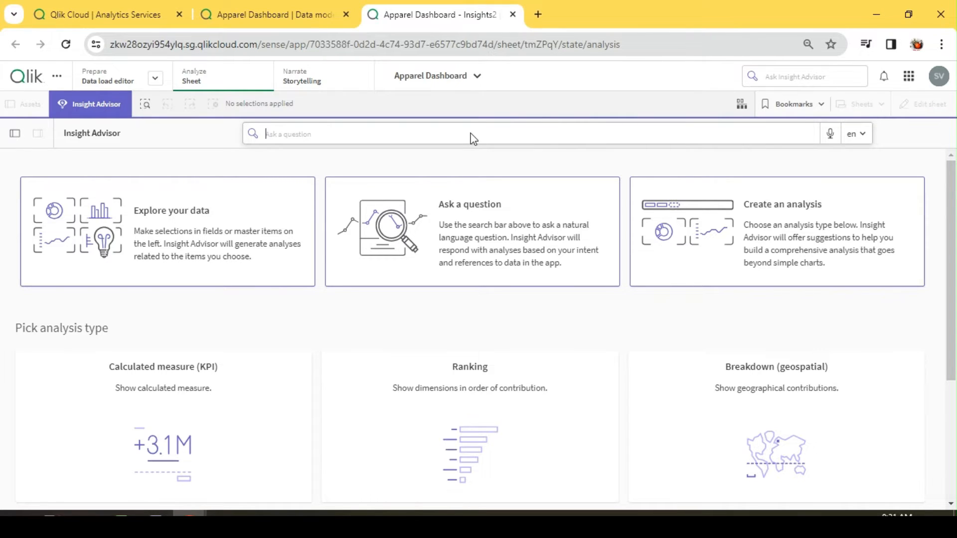
pyautogui.write('Sals')
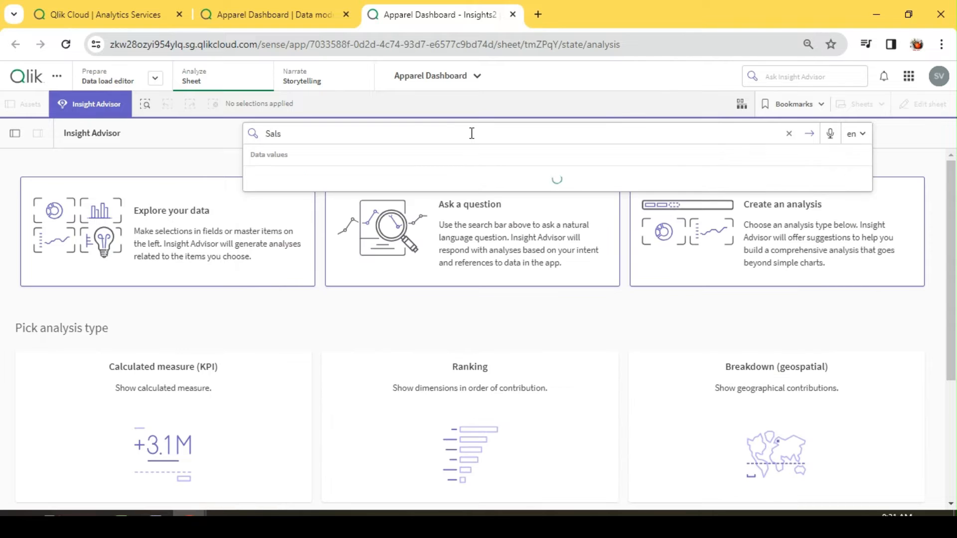
pyautogui.press('BackSpace')
pyautogui.write('es by Cate')
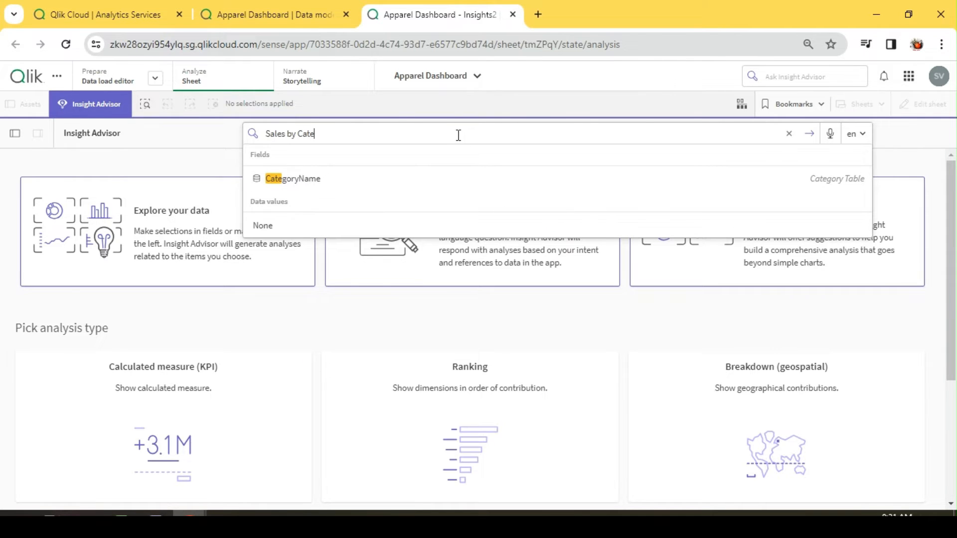
pyautogui.click(313, 180)
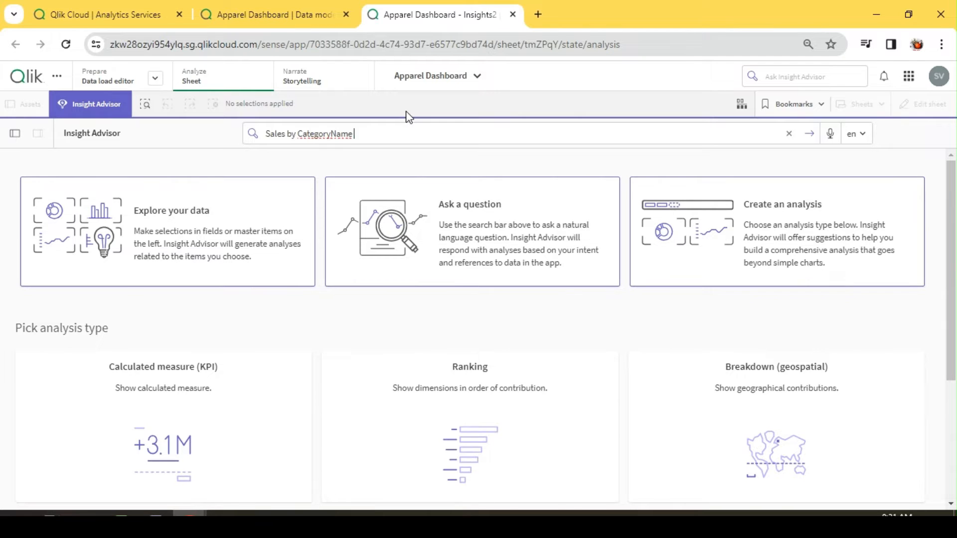
pyautogui.press('Return')
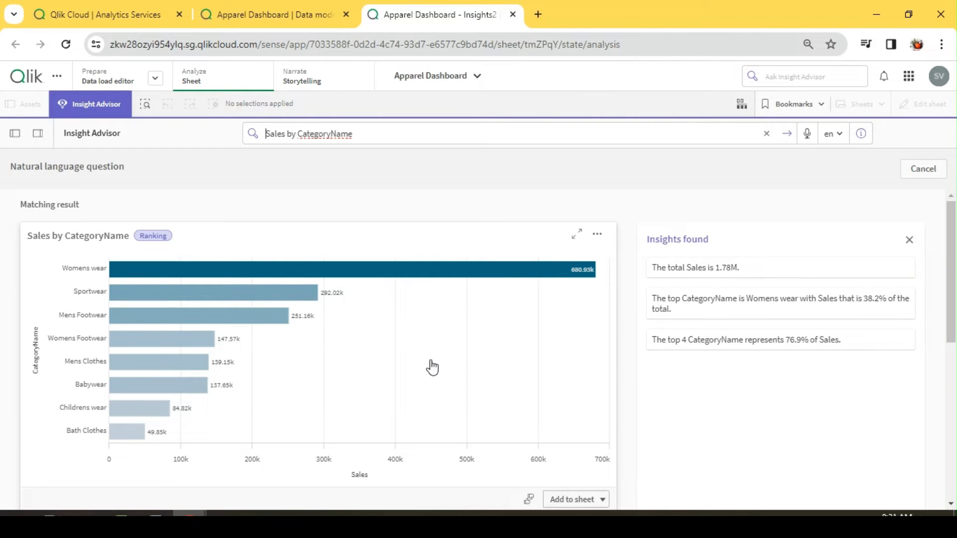
# Review the available fields and master items, hide the assets again and show the properties beside the results.
pyautogui.click(13, 134)
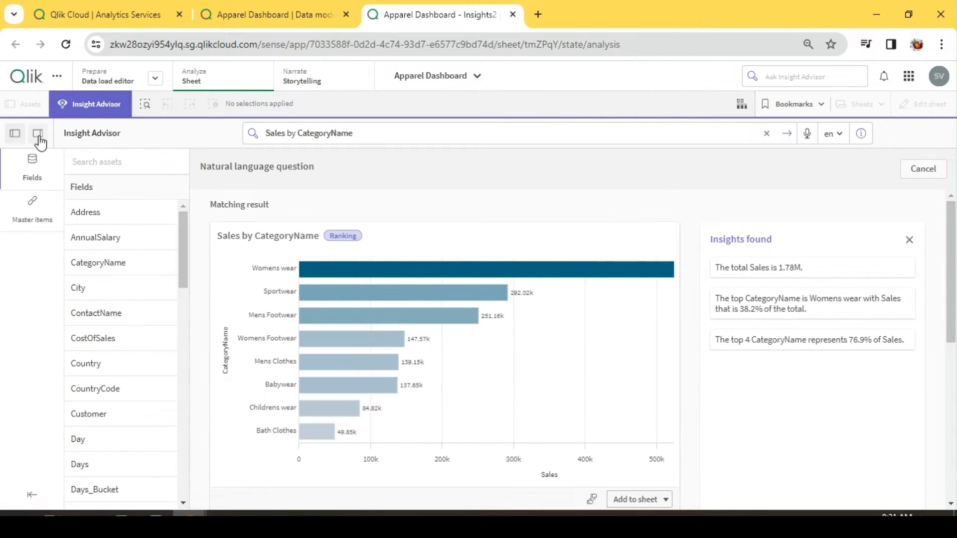
pyautogui.click(38, 135)
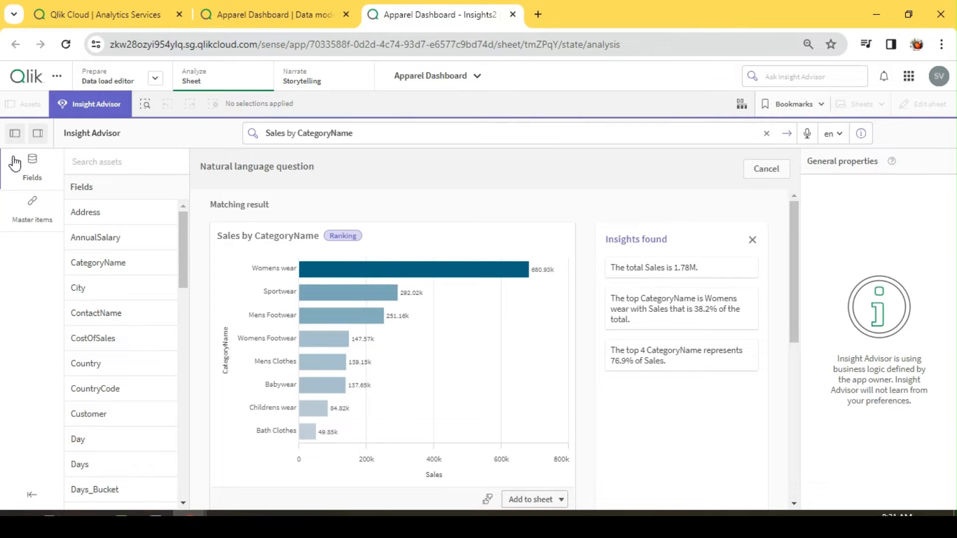
pyautogui.click(36, 199)
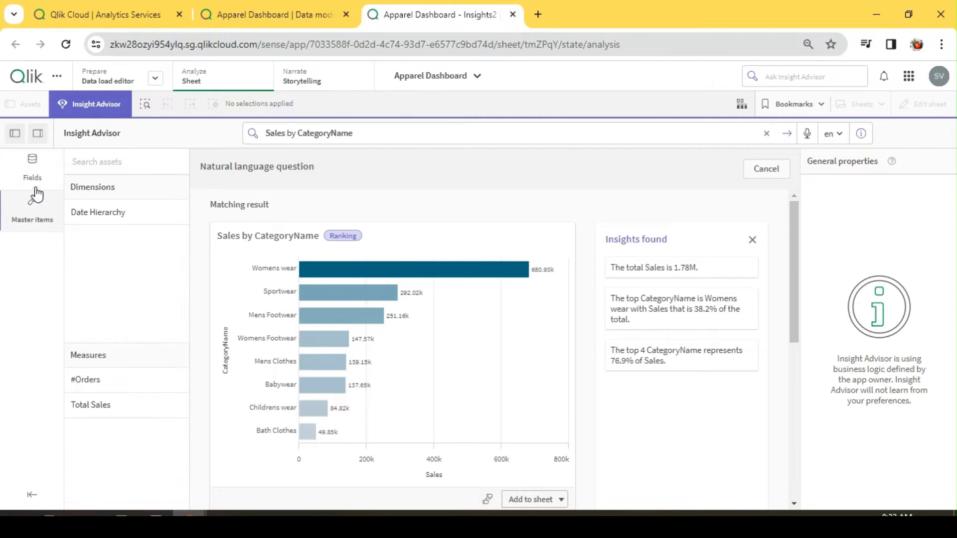
pyautogui.click(31, 171)
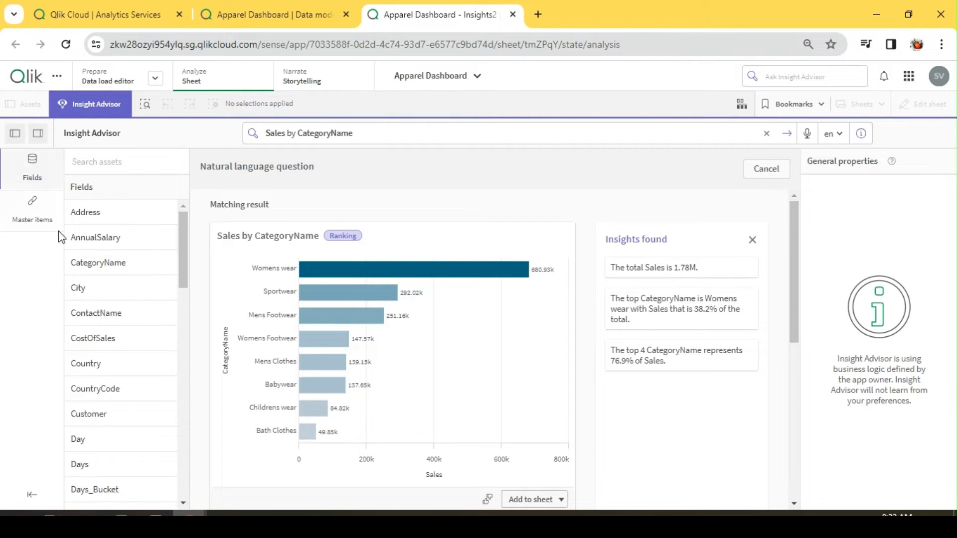
pyautogui.click(14, 139)
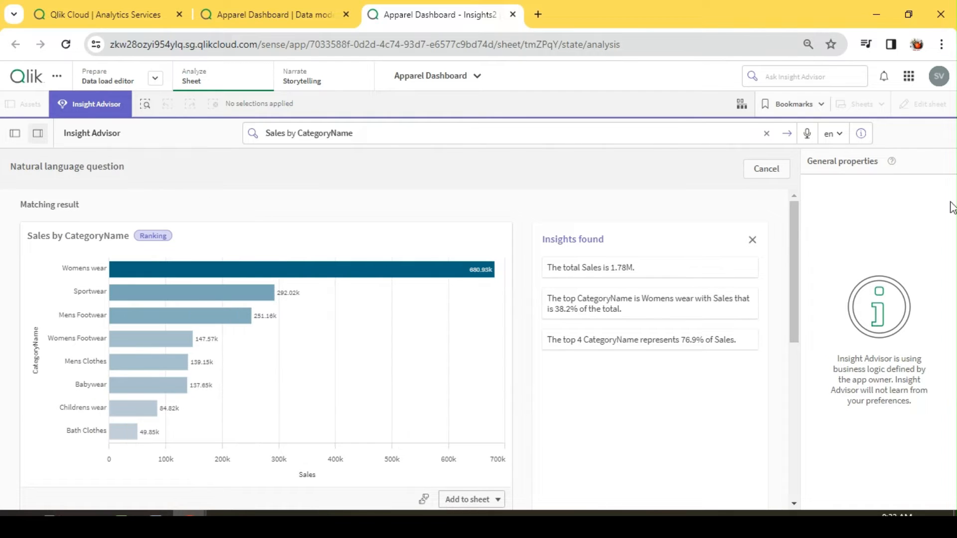
# Change the chart type of the Sales by CategoryName analysis to a pie chart.
pyautogui.click(328, 236)
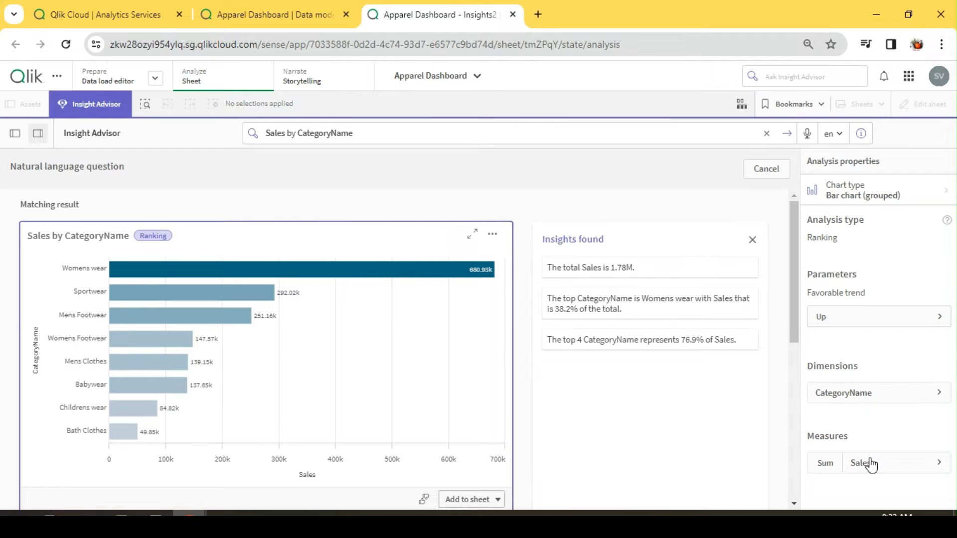
pyautogui.click(862, 194)
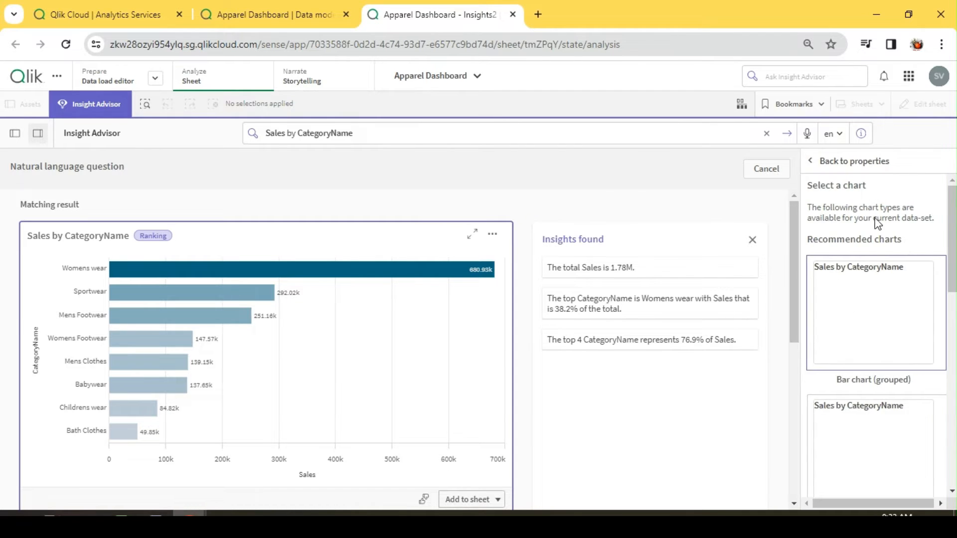
pyautogui.click(888, 455)
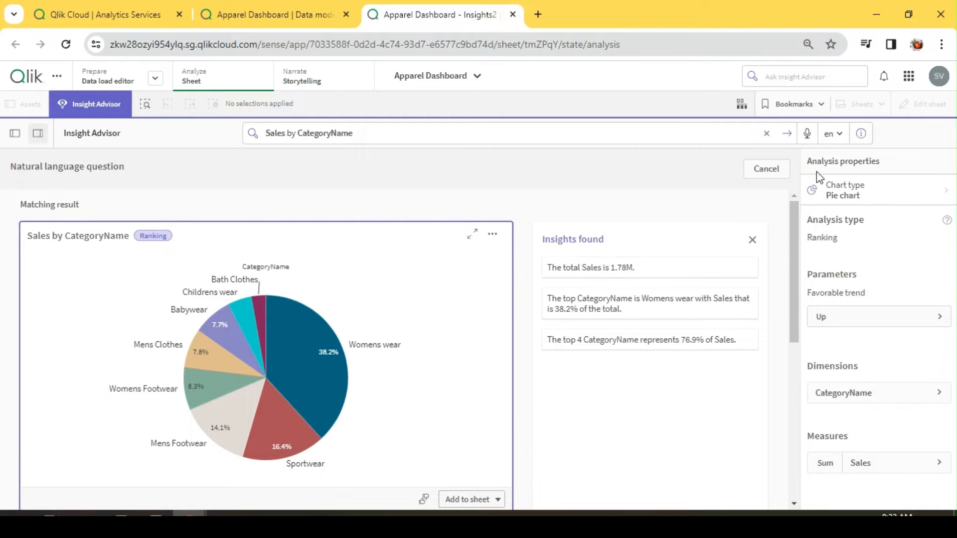
# Show how Insight Advisor matched the terms of the question to the app's fields.
pyautogui.click(863, 135)
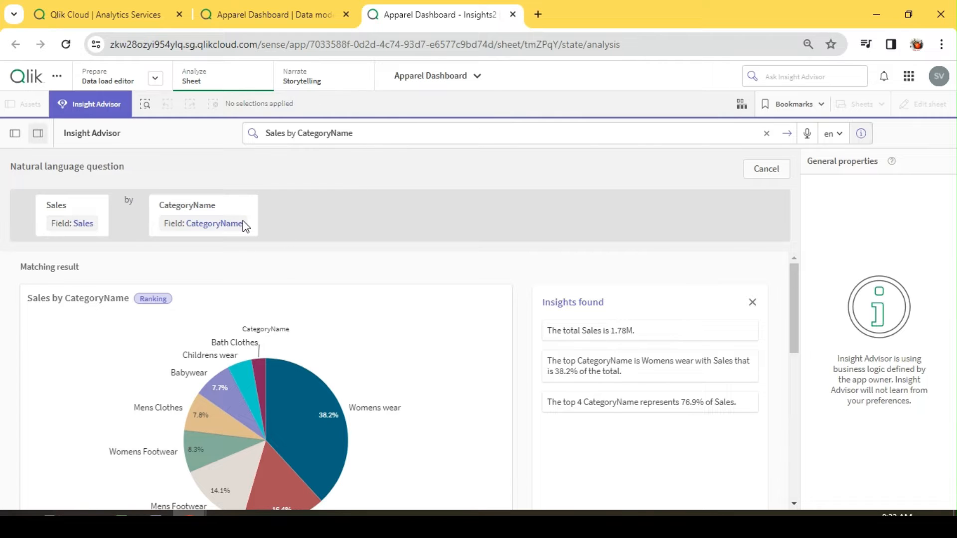
pyautogui.click(356, 133)
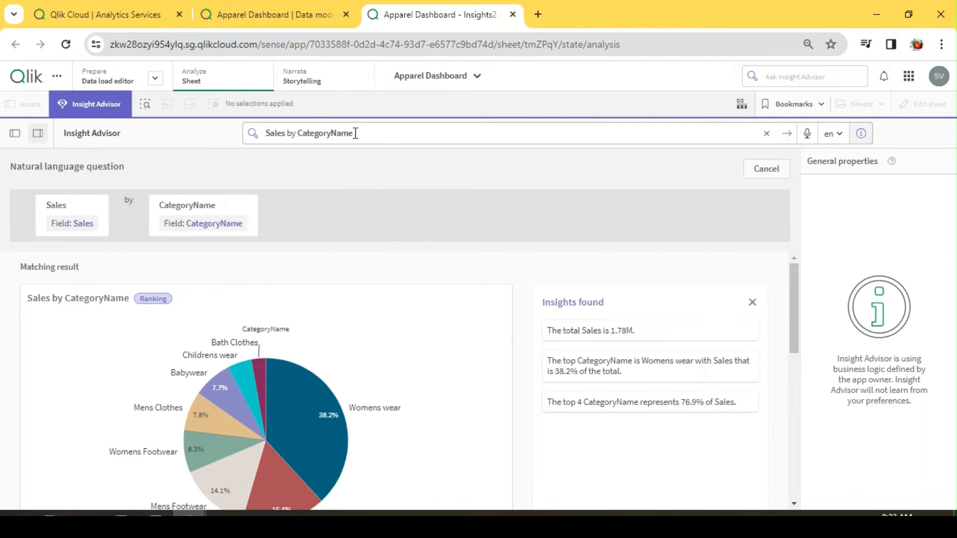
pyautogui.click(222, 141)
# Open the app's business logic Logical model in a separate browser tab, keeping the analysis open.
pyautogui.click(155, 78)
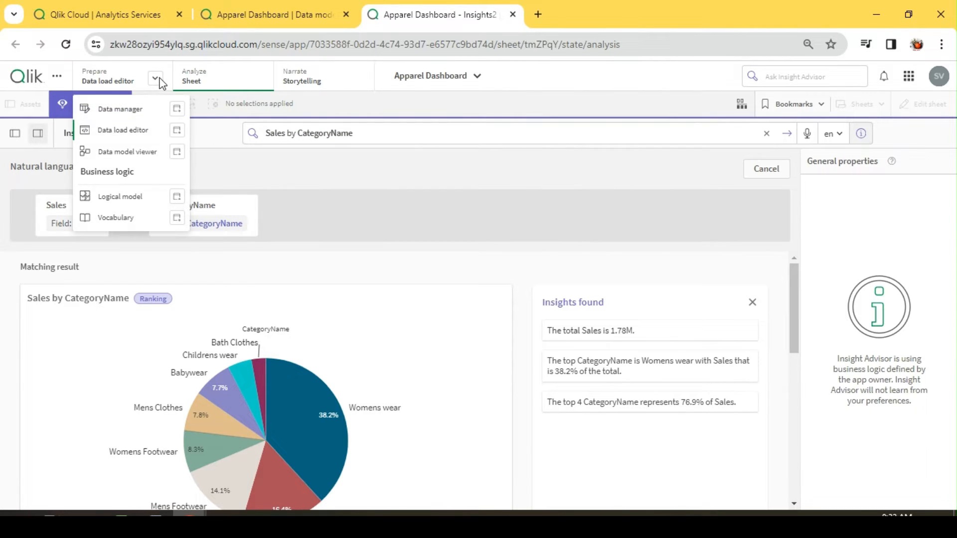
pyautogui.click(177, 197)
pyautogui.click(429, 15)
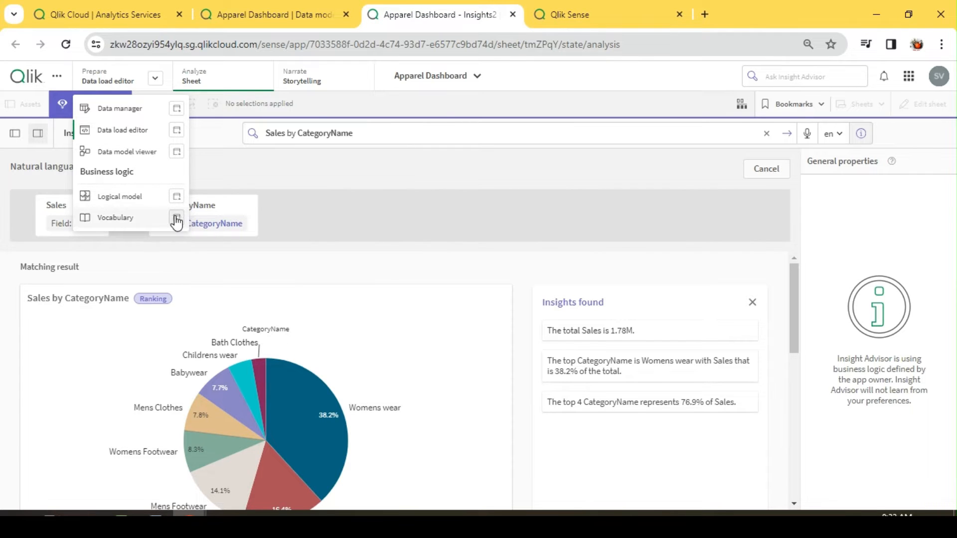
pyautogui.click(572, 17)
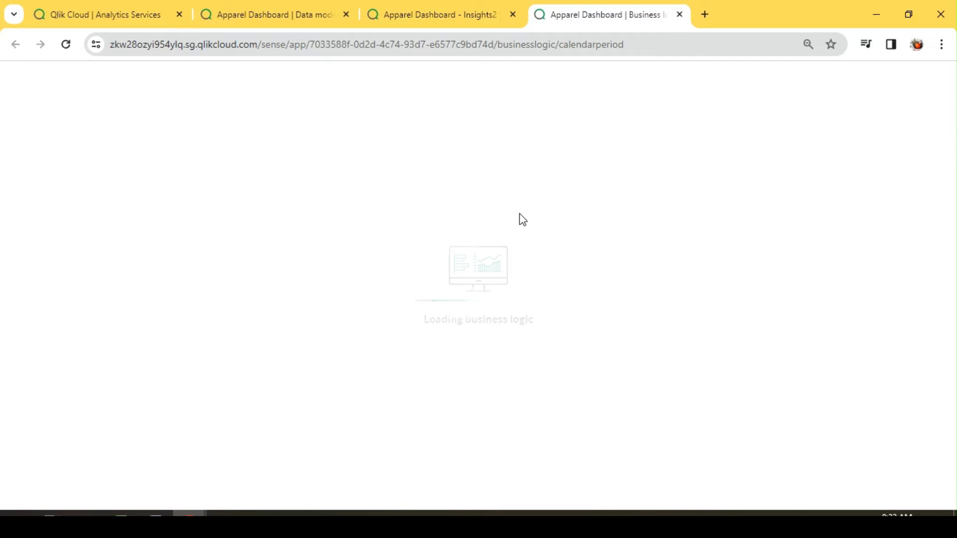
pyautogui.click(434, 15)
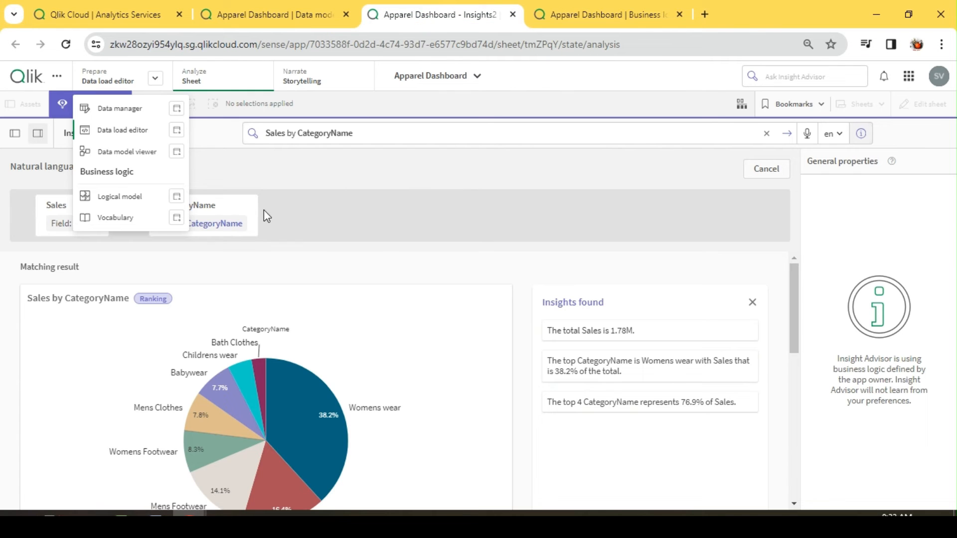
pyautogui.click(236, 216)
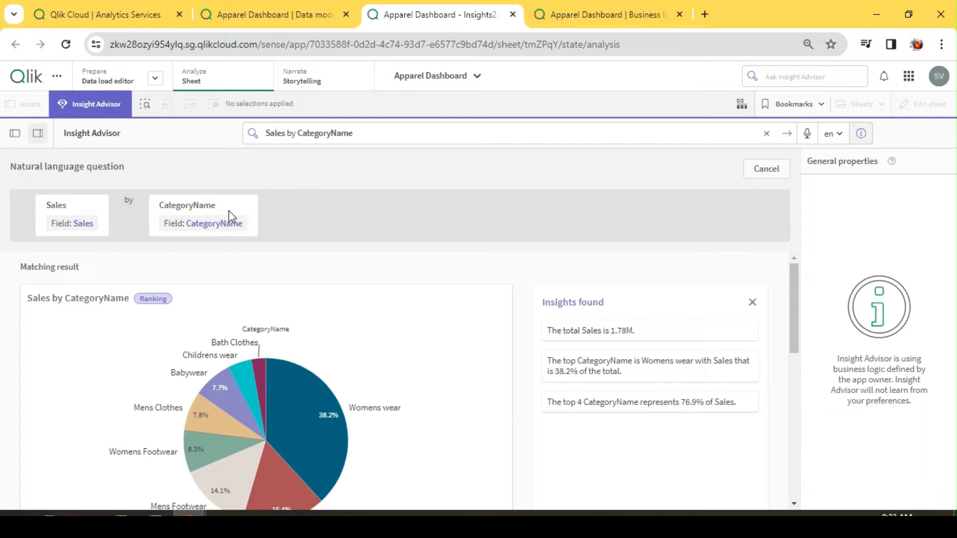
pyautogui.click(575, 17)
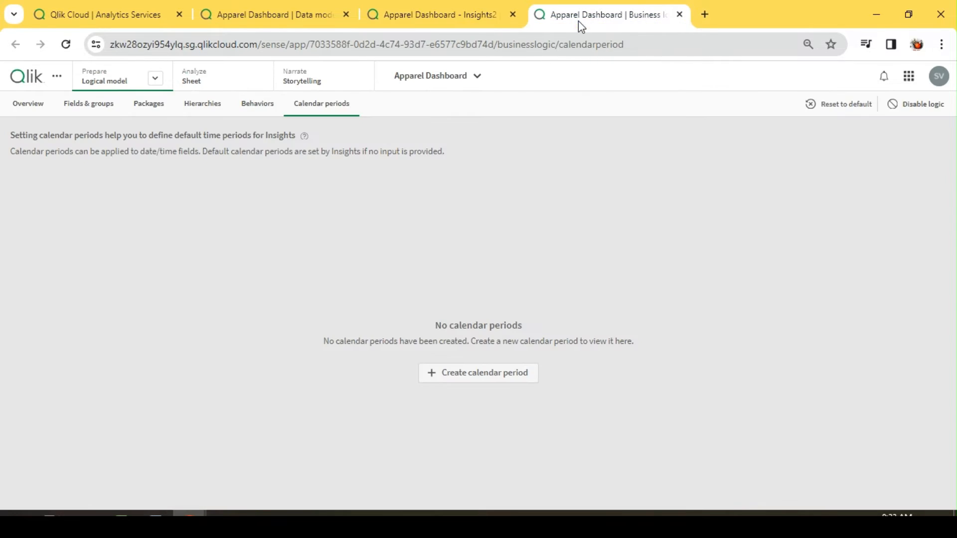
# Review the logical model's Fields & groups, Packages, Hierarchies and Behaviors settings.
pyautogui.click(55, 108)
pyautogui.click(83, 114)
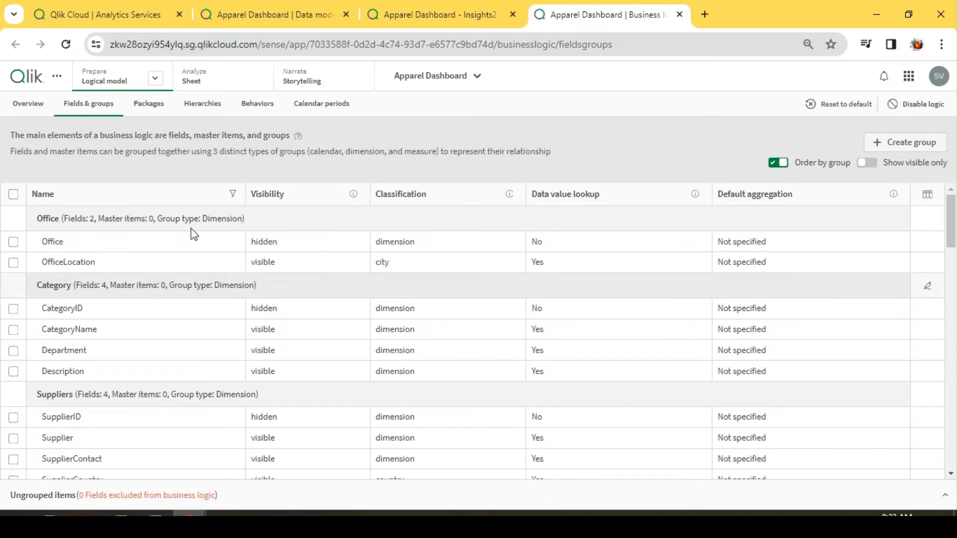
pyautogui.click(149, 105)
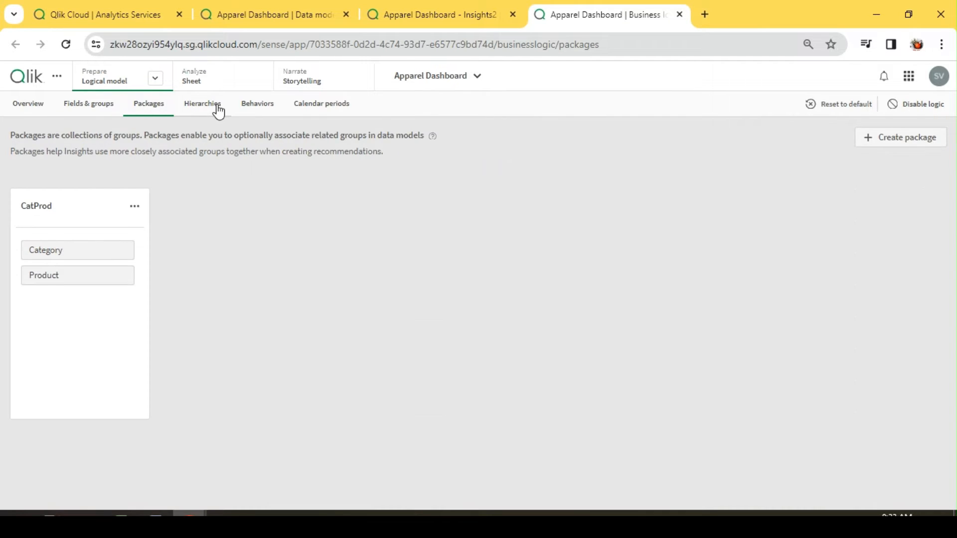
pyautogui.click(219, 111)
pyautogui.click(257, 111)
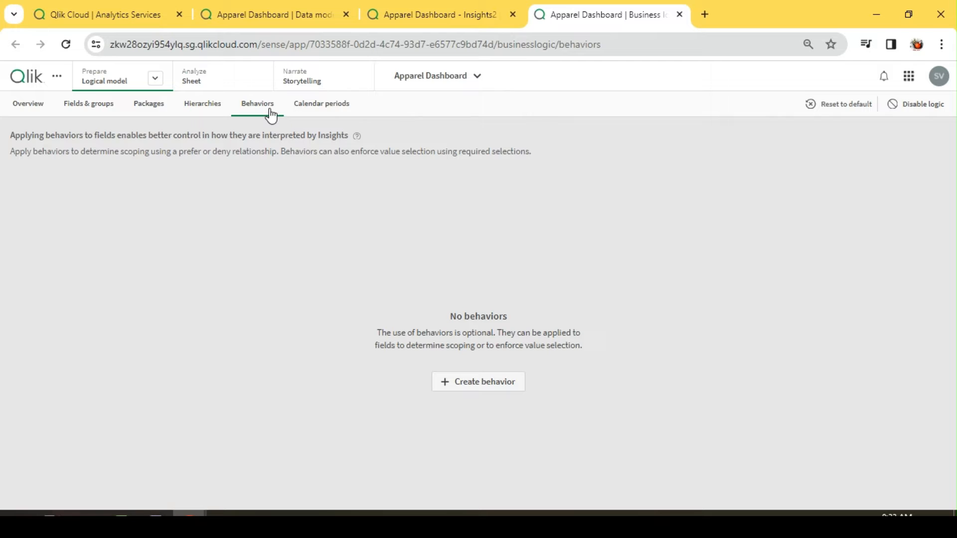
# Check the logical model's Calendar periods, glance at the data model, and return to the analysis to view the Business logic options.
pyautogui.click(315, 107)
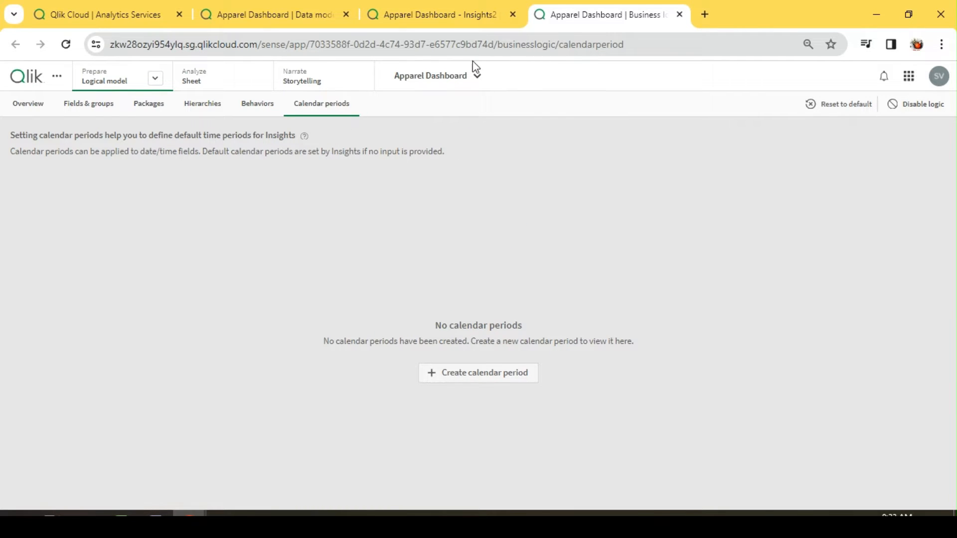
pyautogui.click(279, 18)
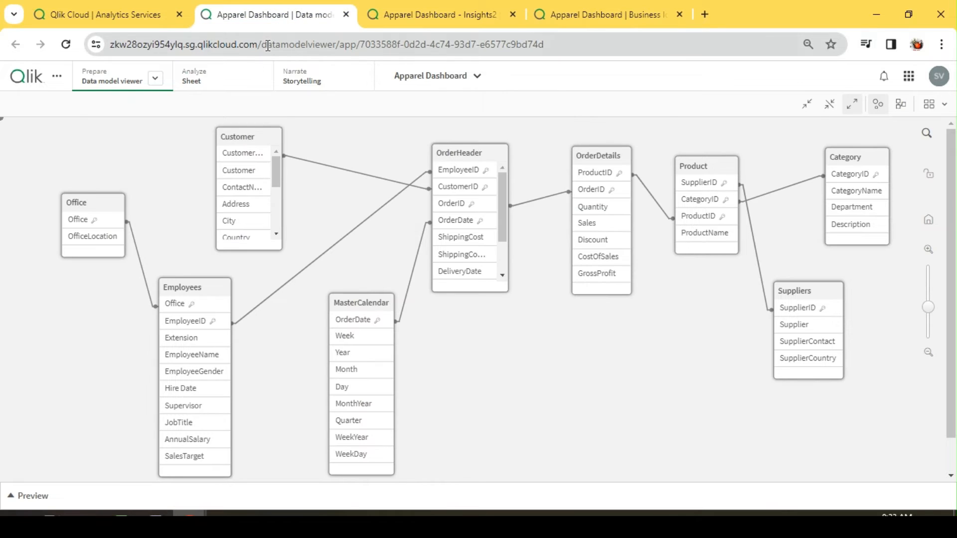
pyautogui.click(438, 15)
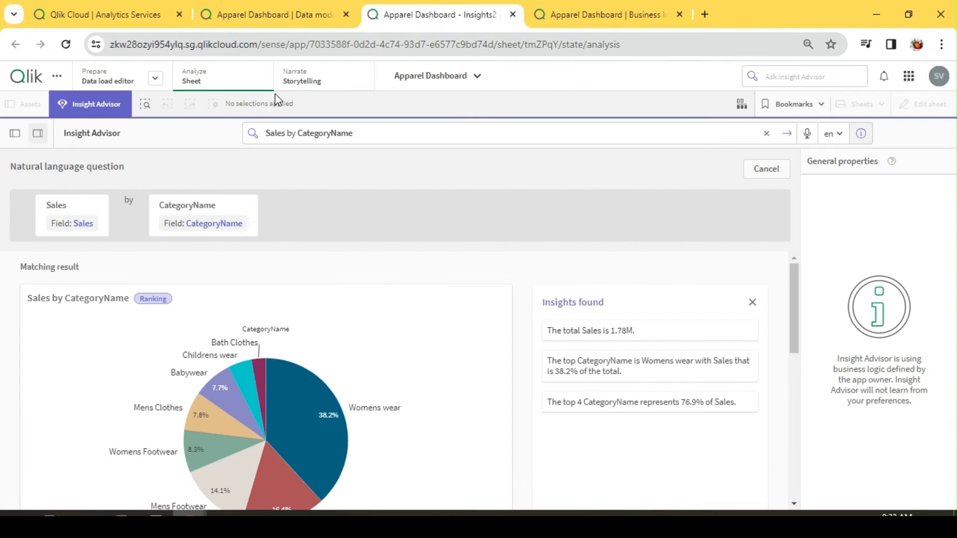
pyautogui.click(155, 79)
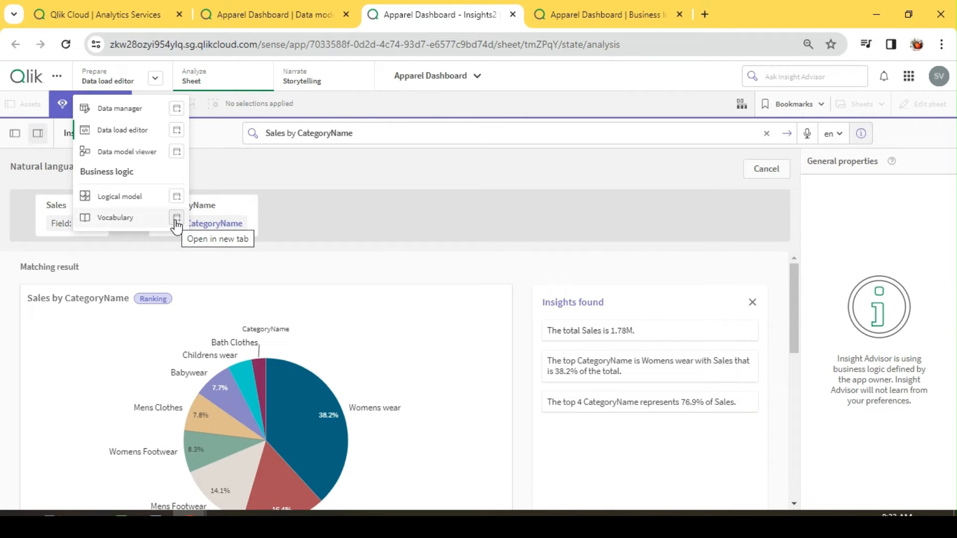
pyautogui.click(328, 169)
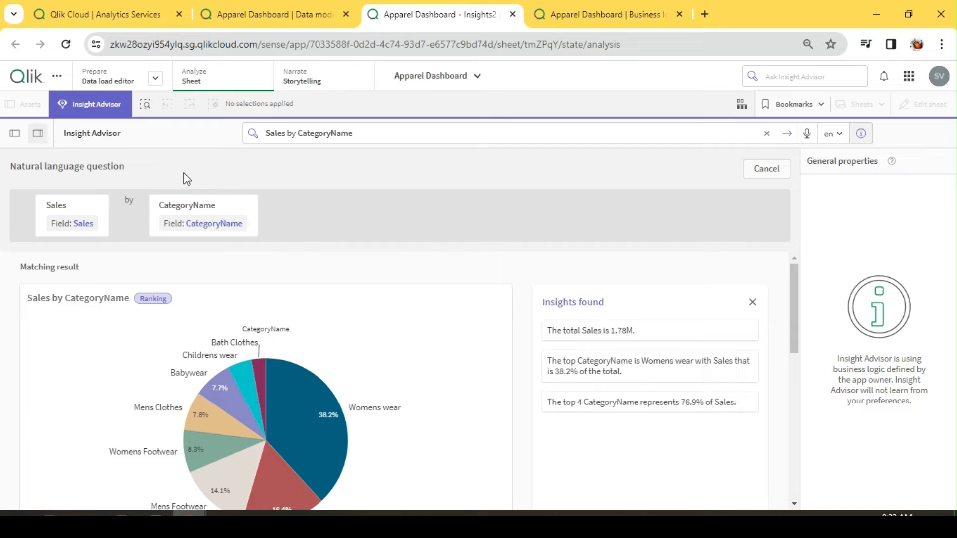
# Add the Sales by CategoryName pie chart to a newly created sheet and open that sheet.
pyautogui.click(374, 134)
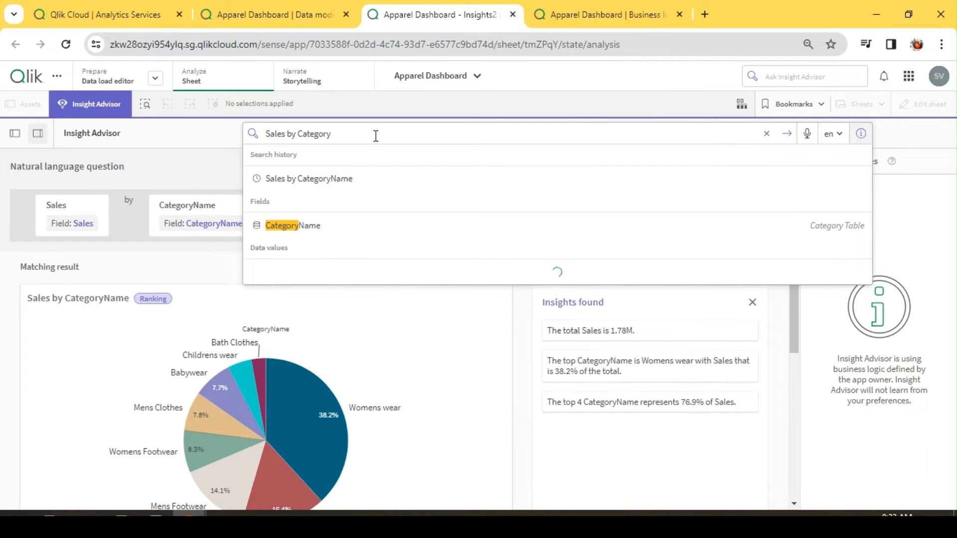
pyautogui.click(403, 320)
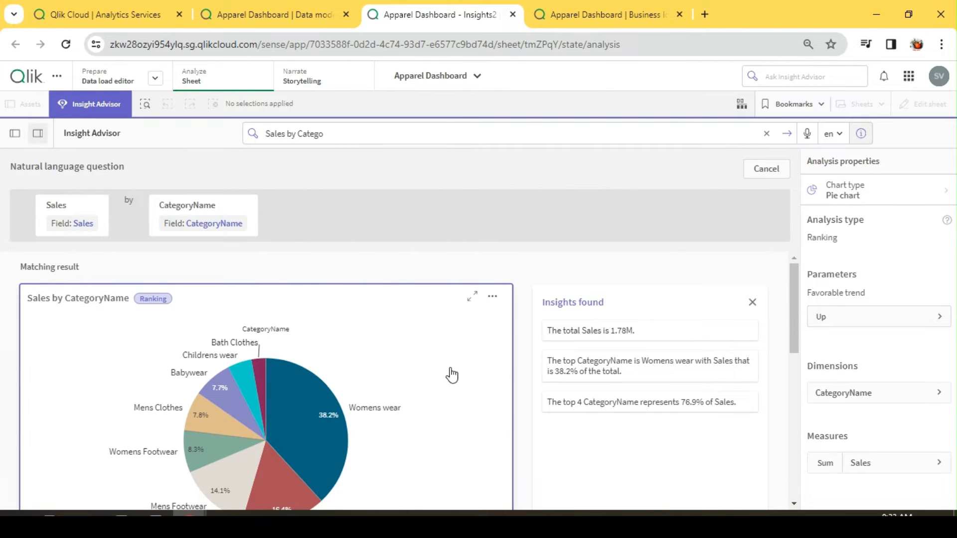
pyautogui.scroll(-2, 452, 374)
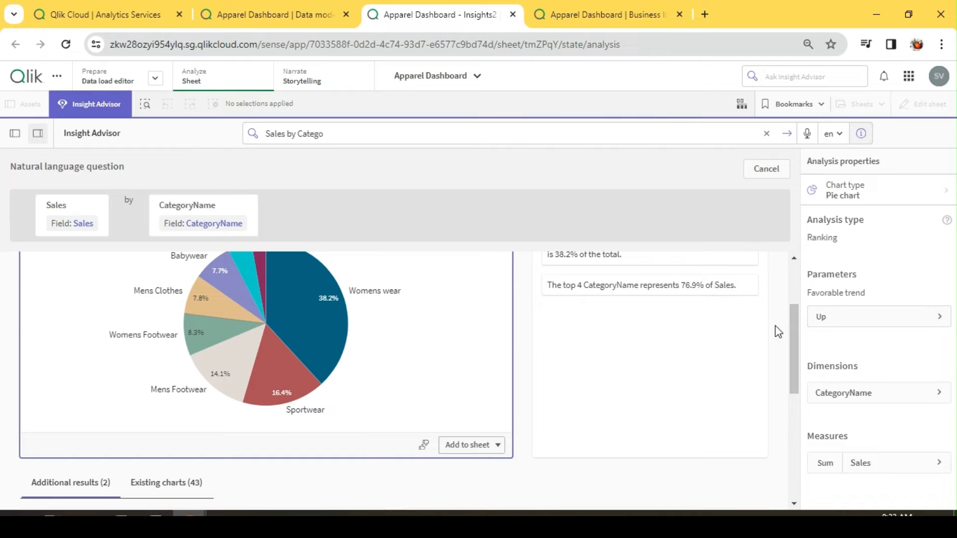
pyautogui.click(496, 448)
pyautogui.scroll(-3, 507, 380)
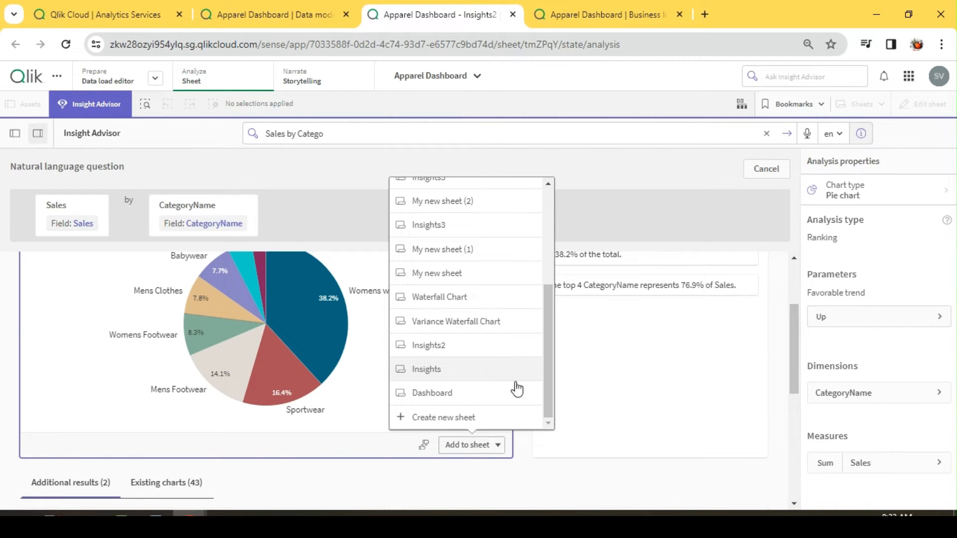
pyautogui.click(461, 422)
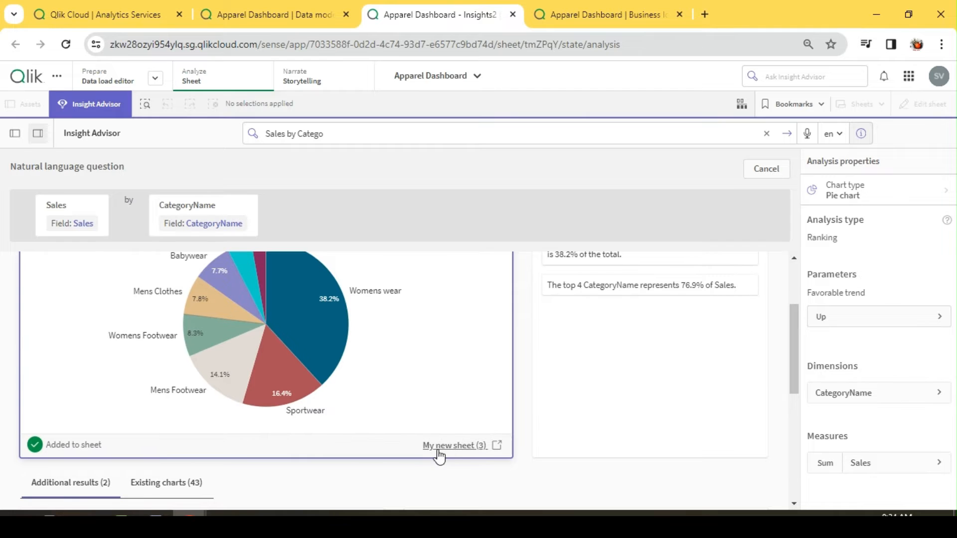
pyautogui.click(497, 446)
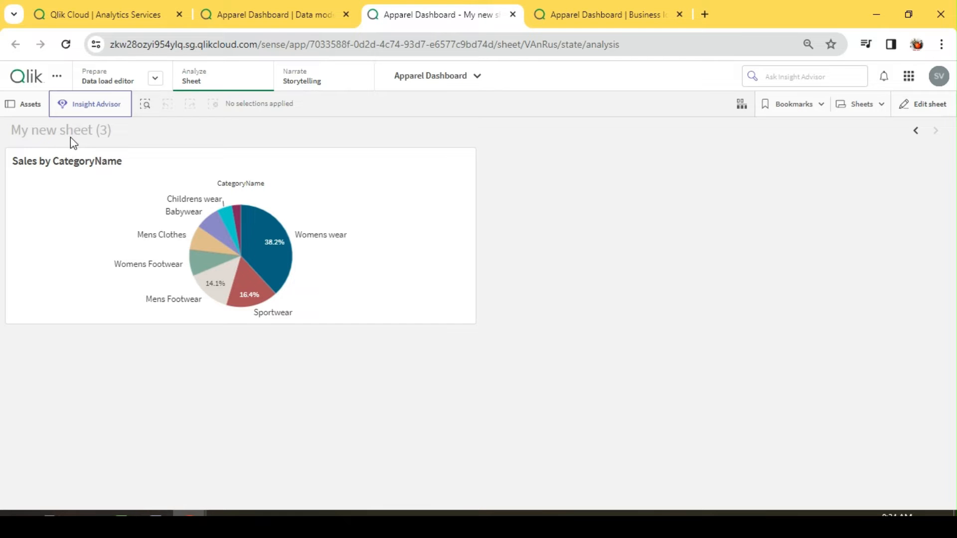
pyautogui.click(277, 14)
pyautogui.click(417, 10)
pyautogui.click(581, 15)
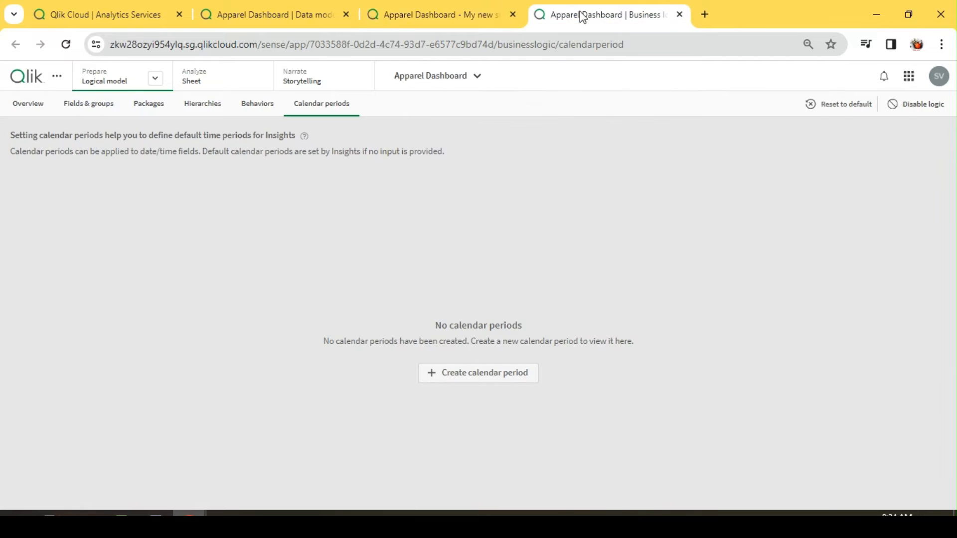
pyautogui.click(454, 15)
# Open Insight Advisor from the new sheet and ask the question "analyze sales".
pyautogui.click(92, 104)
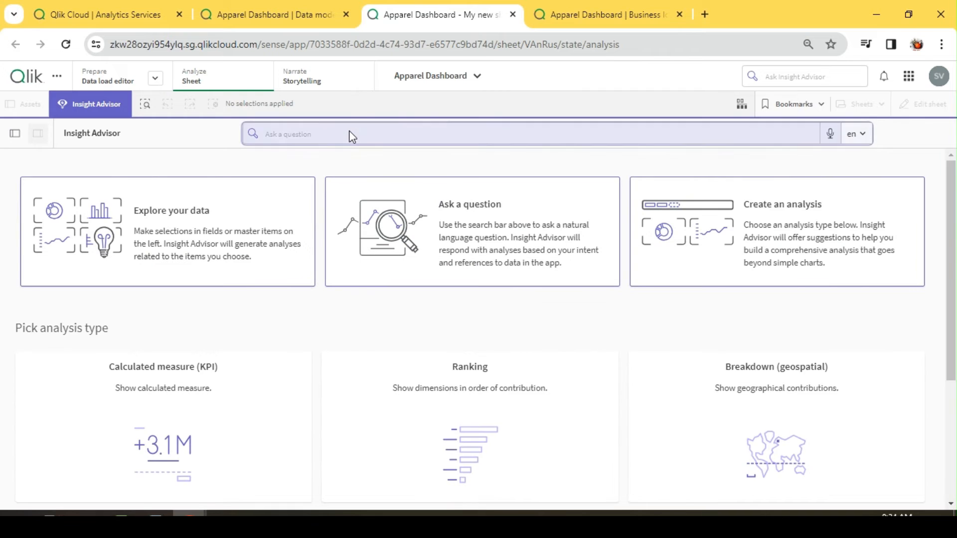
pyautogui.click(377, 132)
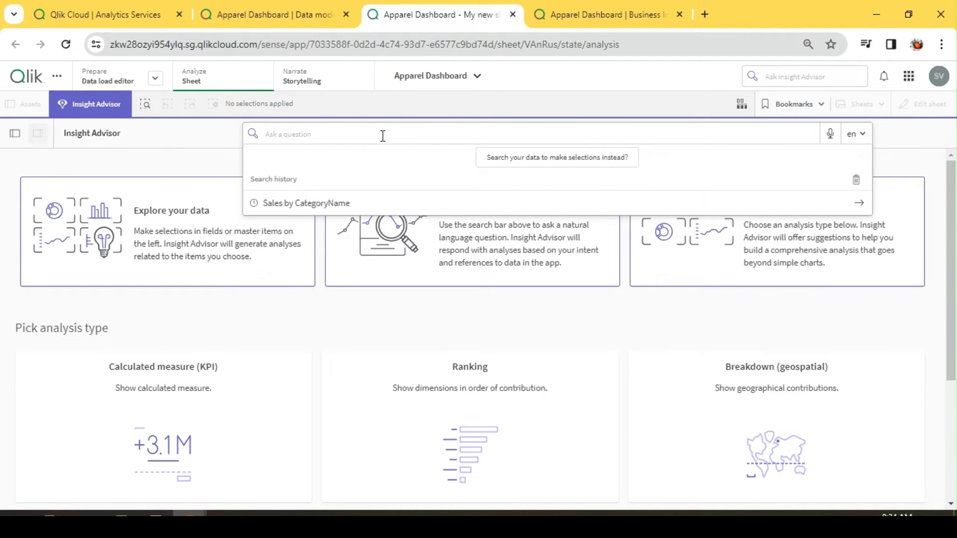
pyautogui.write('ana')
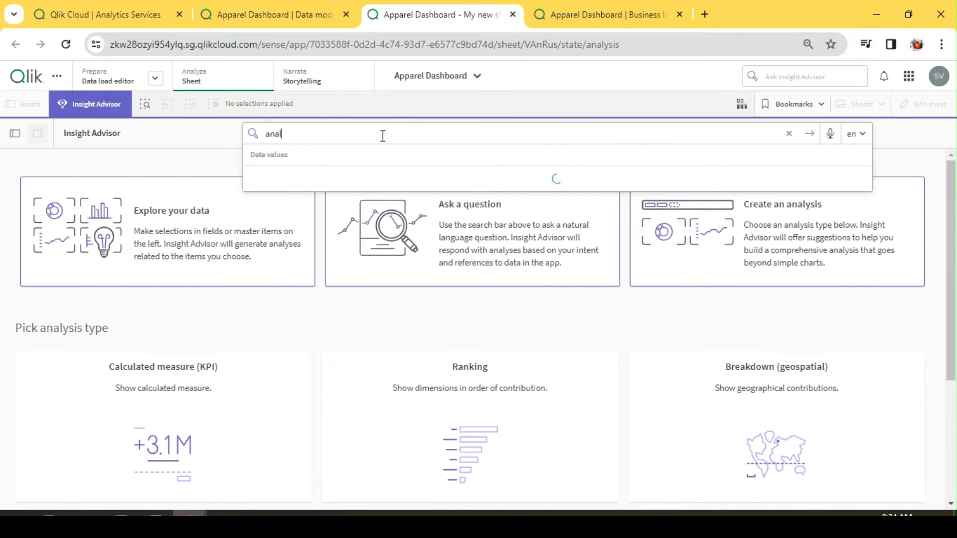
pyautogui.write('lyze sales')
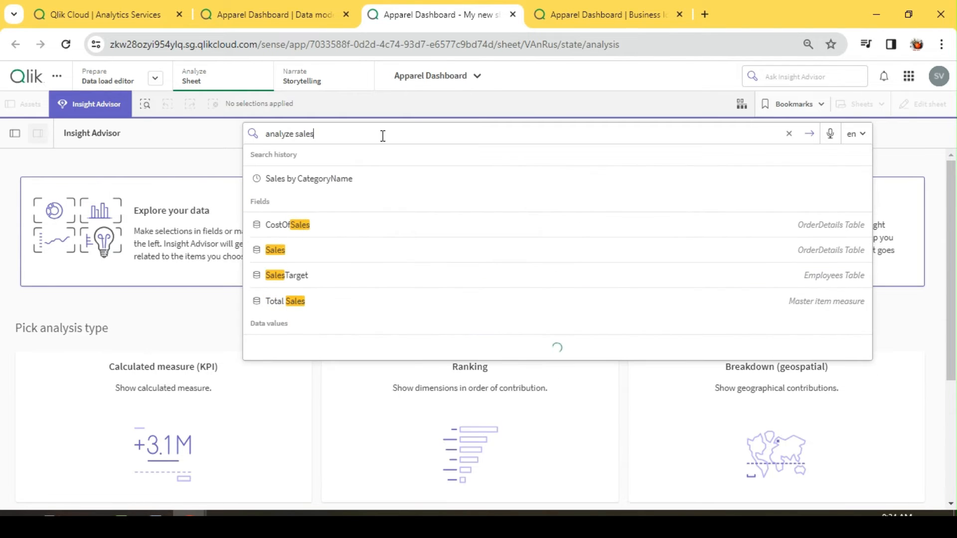
pyautogui.press('Return')
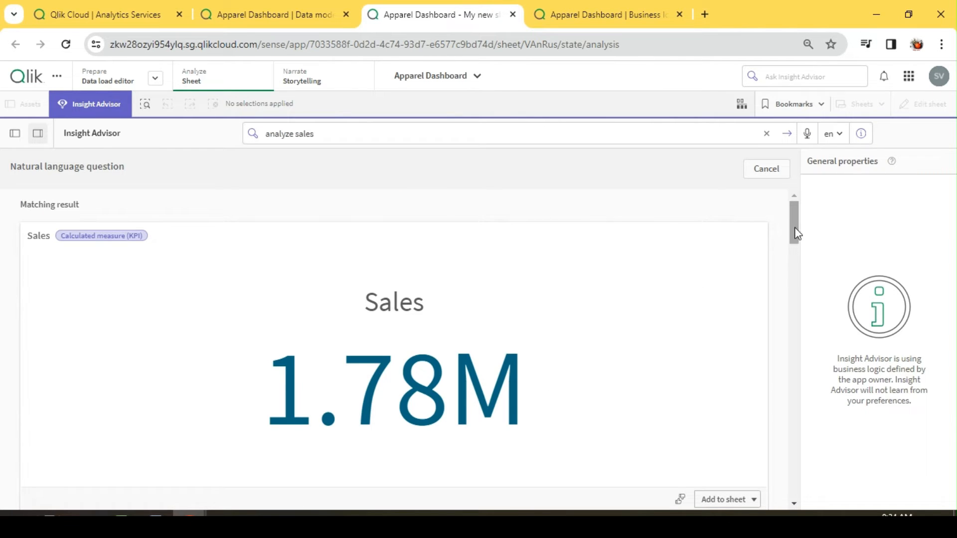
# Review the analyses generated for sales, including rankings, breakdowns, relative importance, year to date, trends and comparison, and return to the first result.
pyautogui.moveTo(796, 233); pyautogui.dragTo(804, 278)
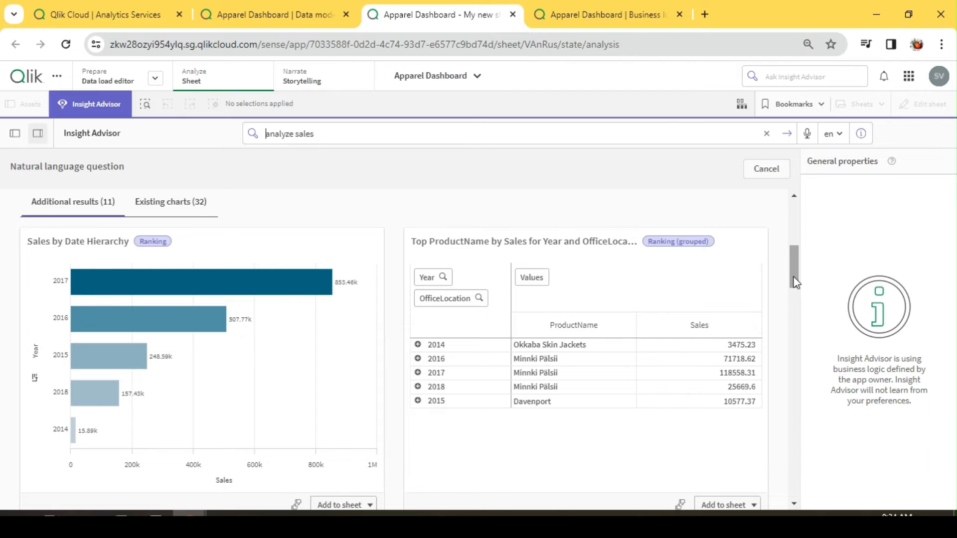
pyautogui.moveTo(795, 282); pyautogui.dragTo(800, 321)
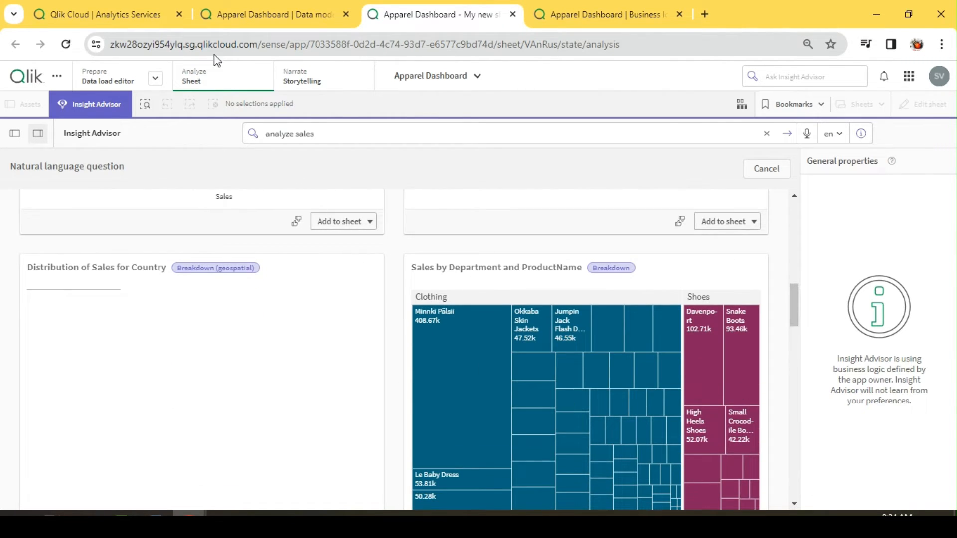
pyautogui.click(155, 78)
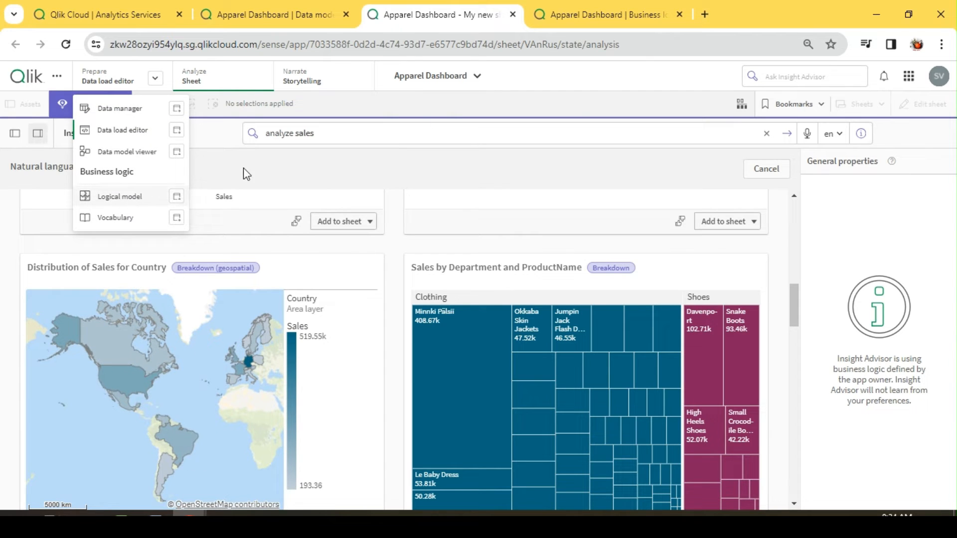
pyautogui.click(585, 85)
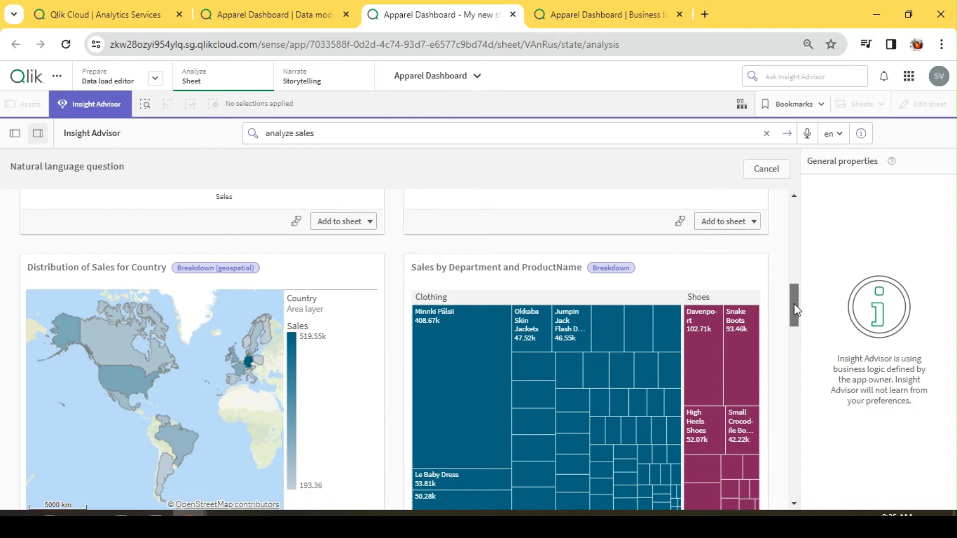
pyautogui.moveTo(793, 307); pyautogui.dragTo(794, 312)
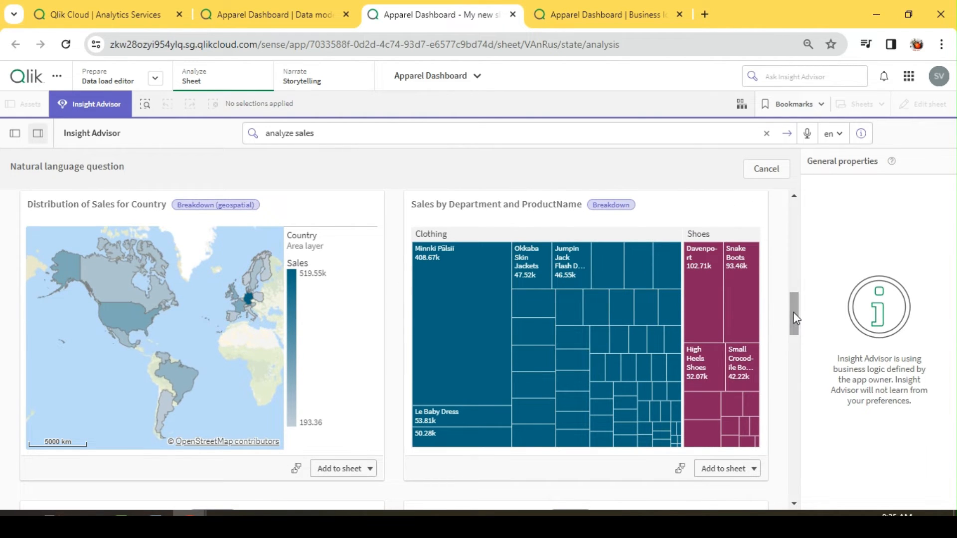
pyautogui.moveTo(145, 325)
pyautogui.moveTo(793, 297); pyautogui.dragTo(809, 384)
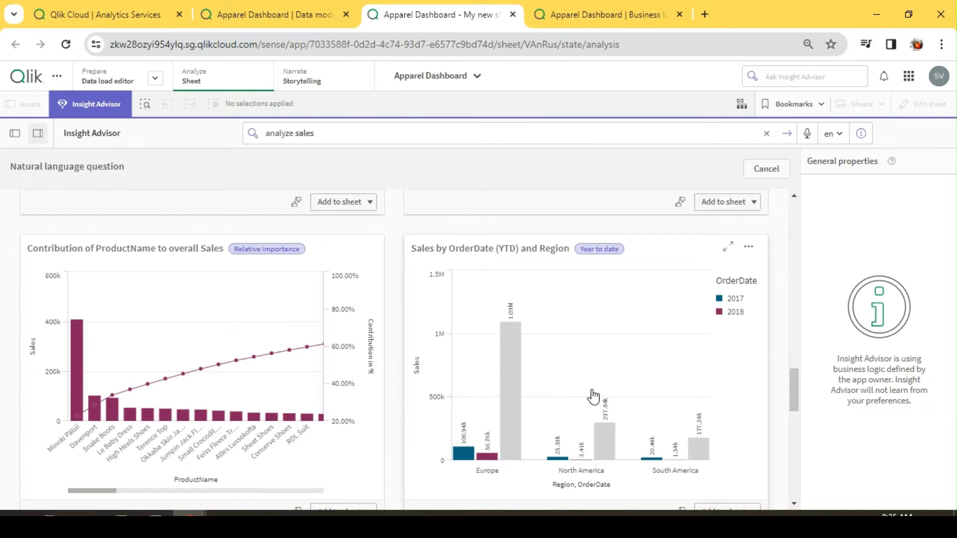
pyautogui.scroll(-2, 594, 397)
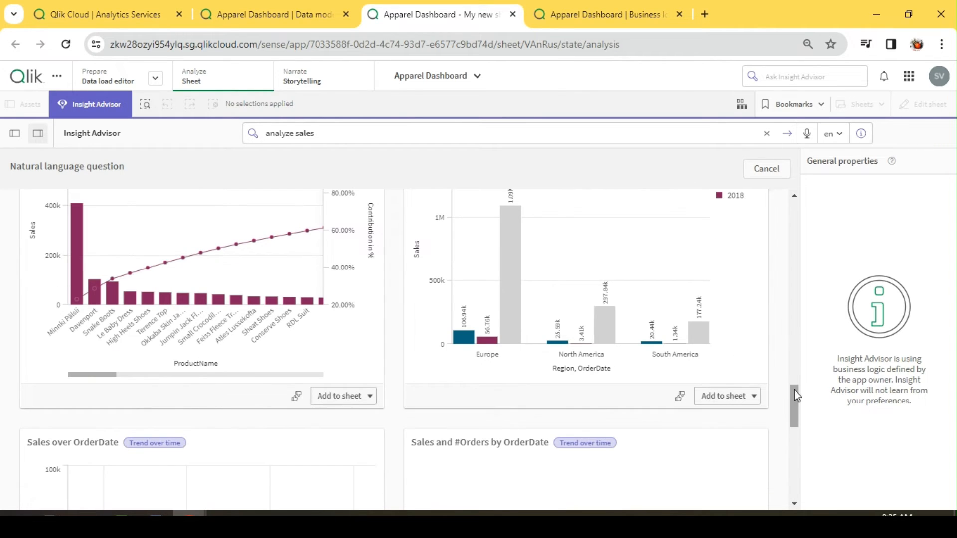
pyautogui.moveTo(794, 390); pyautogui.dragTo(795, 435)
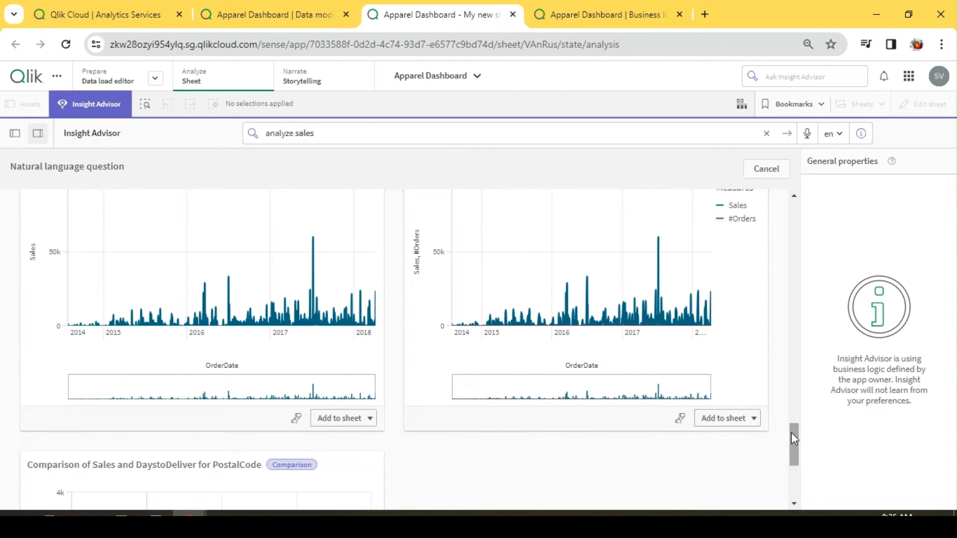
pyautogui.moveTo(791, 432); pyautogui.dragTo(798, 467)
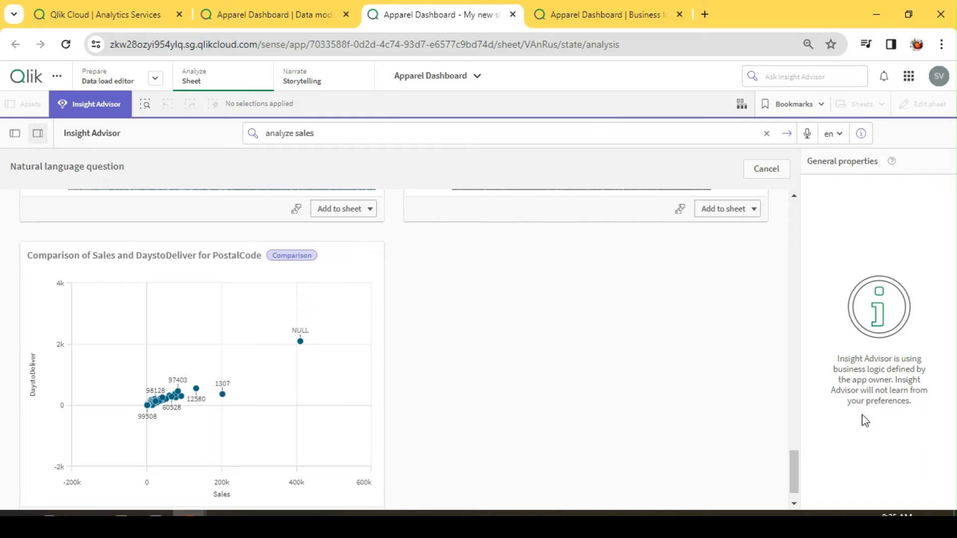
pyautogui.moveTo(795, 471); pyautogui.dragTo(795, 209)
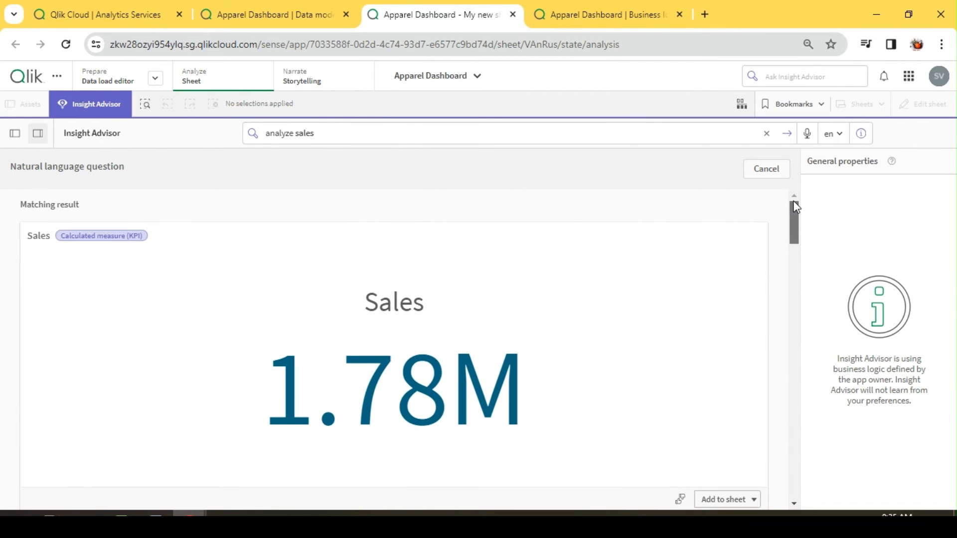
# Replace the Insight Advisor question with "compare sales vs quantity by category" and run it.
pyautogui.doubleClick(350, 132)
pyautogui.tripleClick(350, 132)
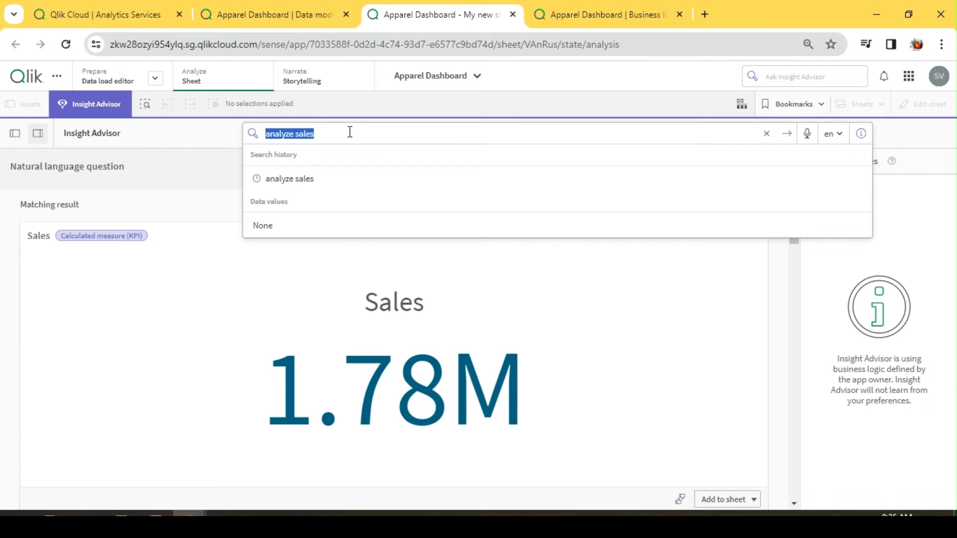
pyautogui.write('compare sa')
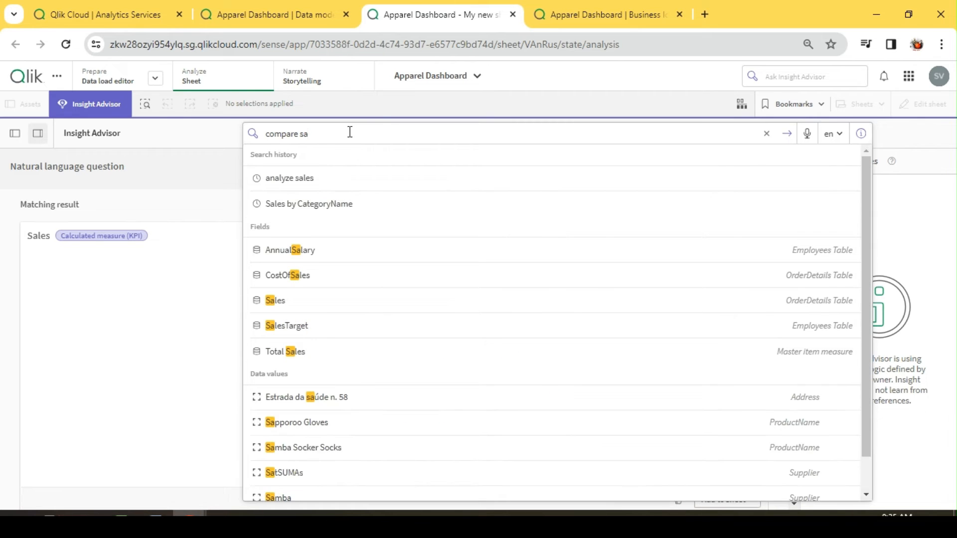
pyautogui.write('les')
pyautogui.press('Return')
pyautogui.write('vs quantity')
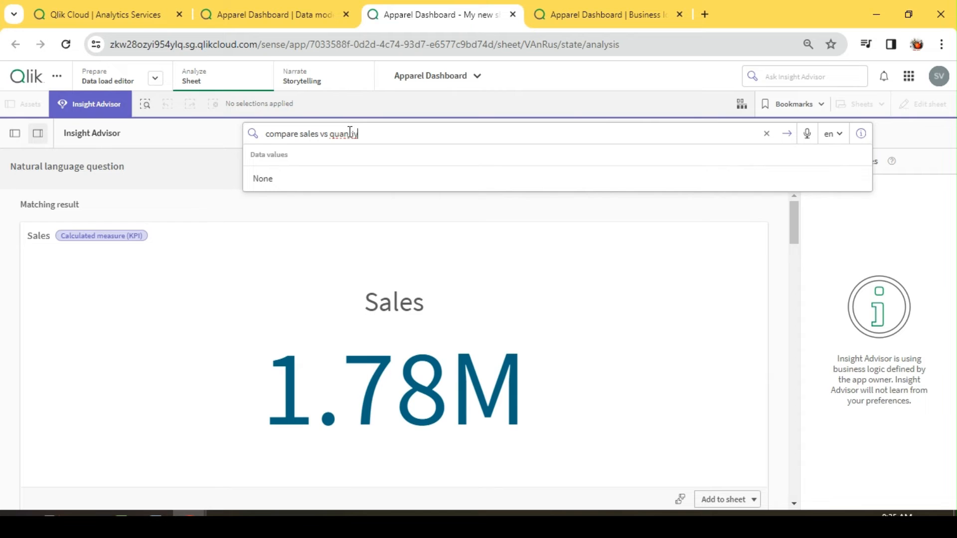
pyautogui.write(' by c')
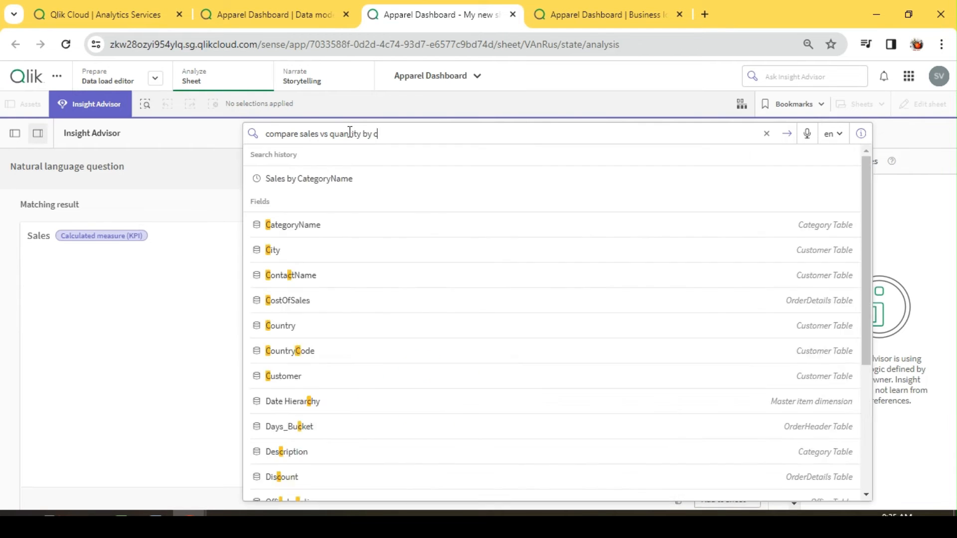
pyautogui.write('ategory')
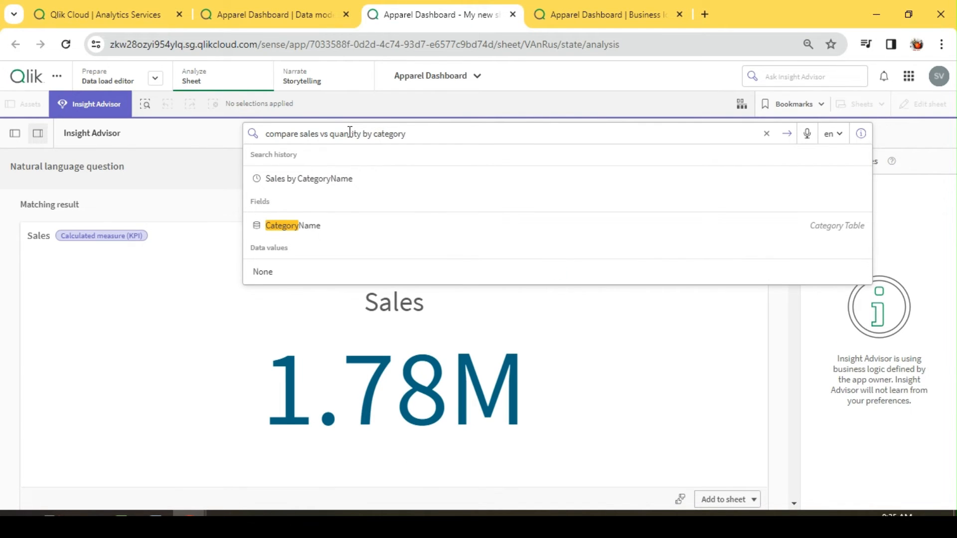
pyautogui.press('Return')
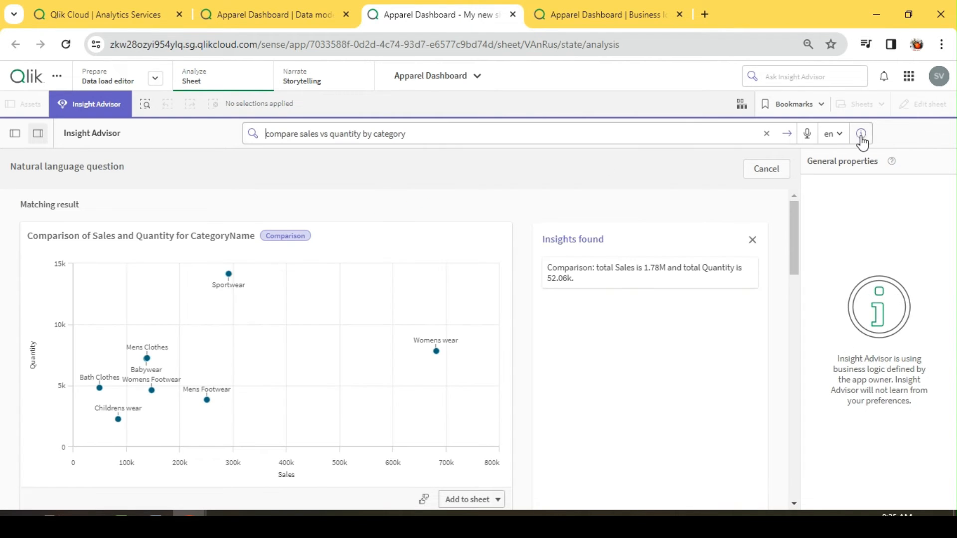
# Show how the comparison question's terms were matched to the app's fields, and hide the breakdown again.
pyautogui.click(862, 134)
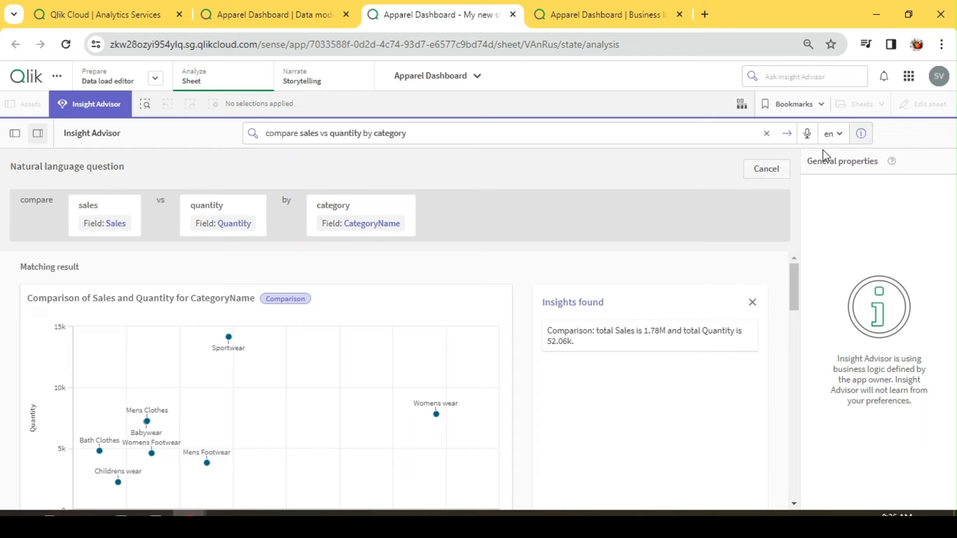
pyautogui.click(861, 134)
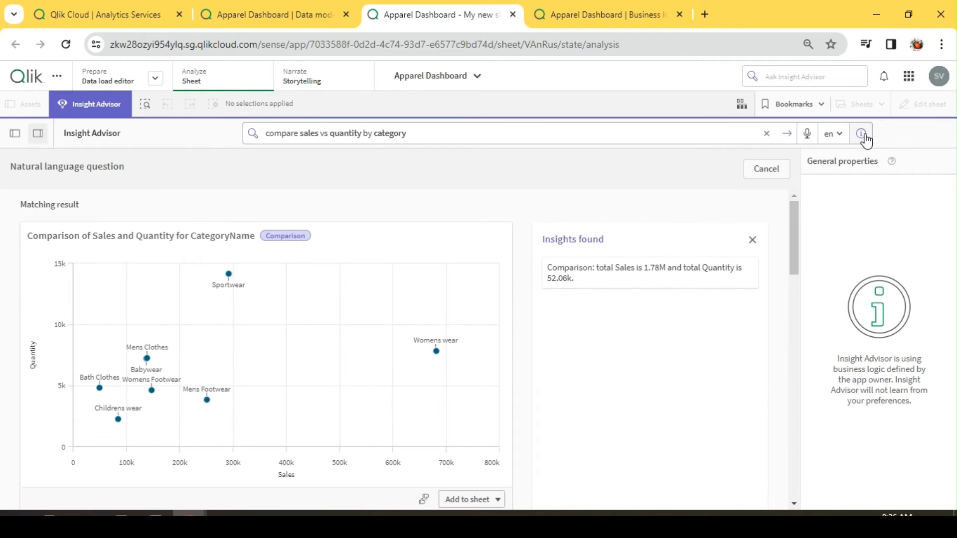
# Hide the properties panel and inspect the Womens wear values in the chart comparing sales and quantity by category.
pyautogui.click(38, 134)
pyautogui.scroll(2, 243, 368)
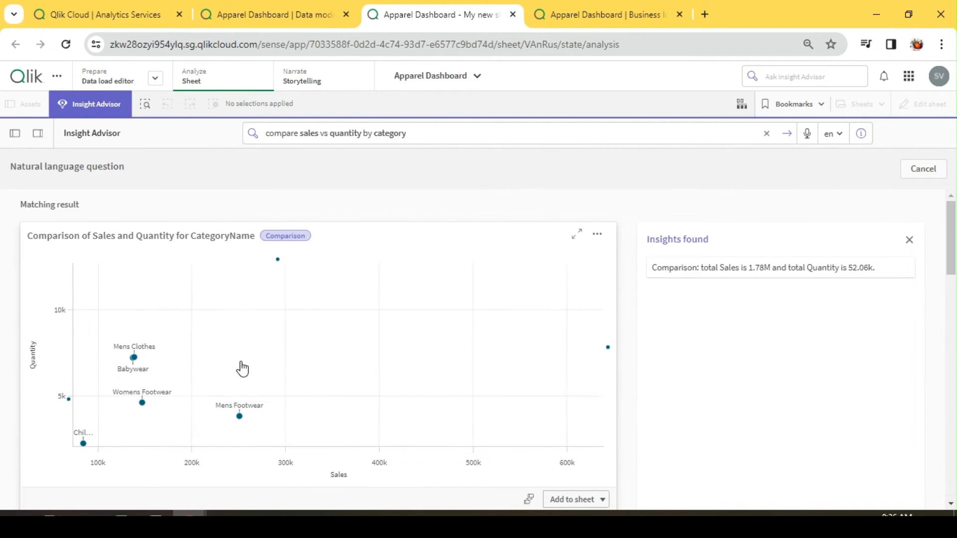
pyautogui.scroll(-2, 240, 371)
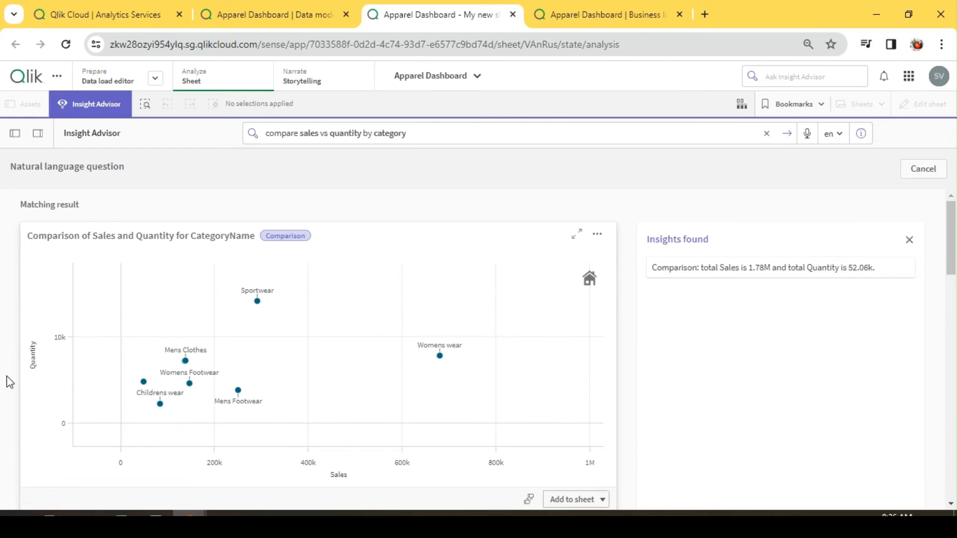
pyautogui.moveTo(439, 359)
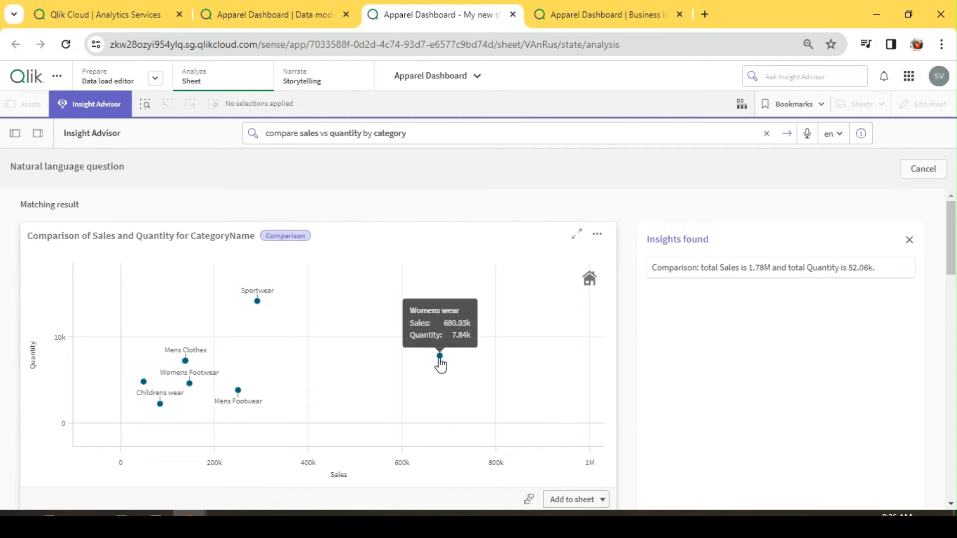
# Replace the Insight Advisor question with "Sales by Category for 2015", run it and review the generated analyses.
pyautogui.click(421, 131)
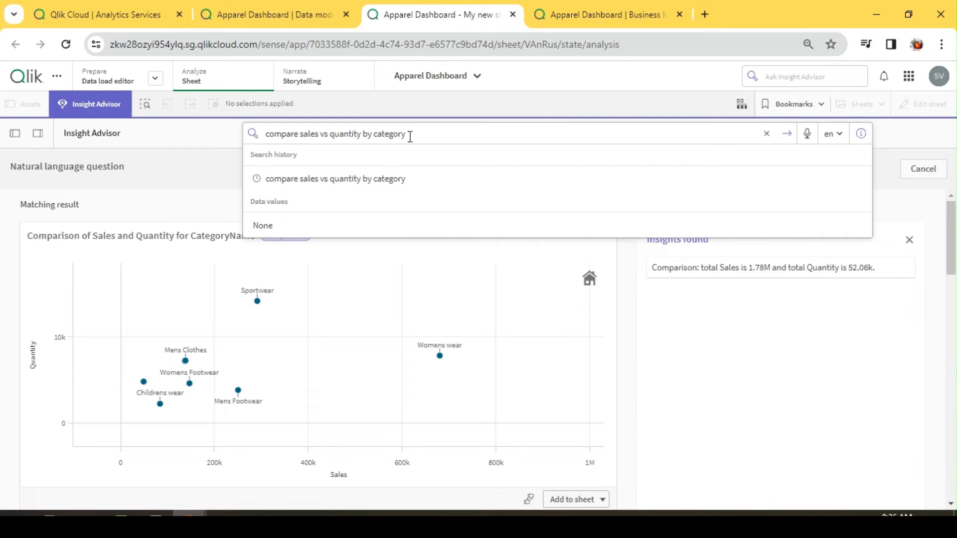
pyautogui.moveTo(410, 136); pyautogui.dragTo(196, 139)
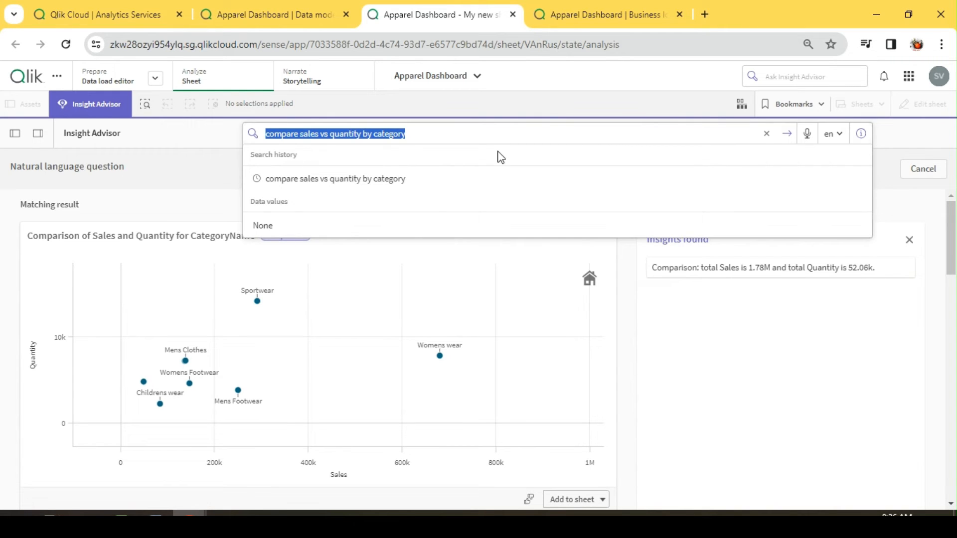
pyautogui.write('C')
pyautogui.press('BackSpace')
pyautogui.write('Sa')
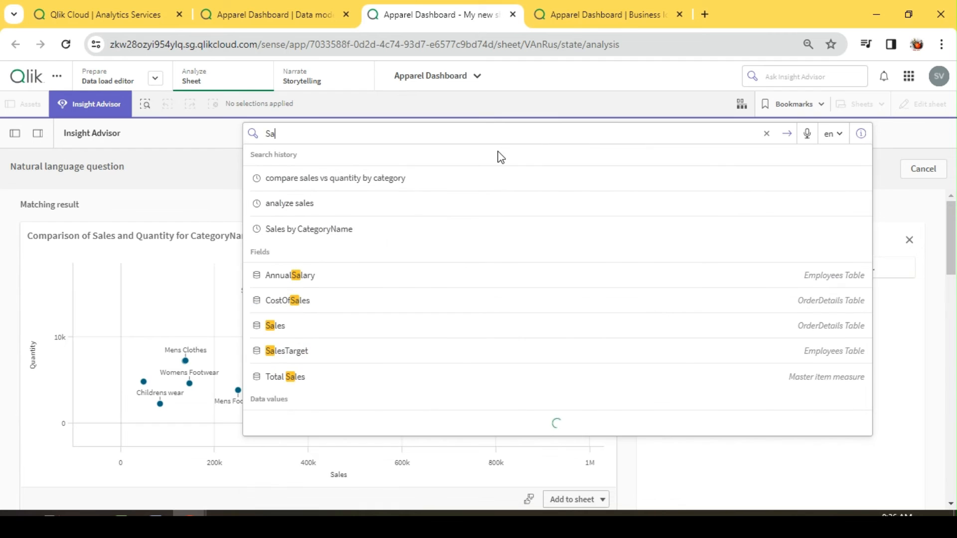
pyautogui.write('les by Categor')
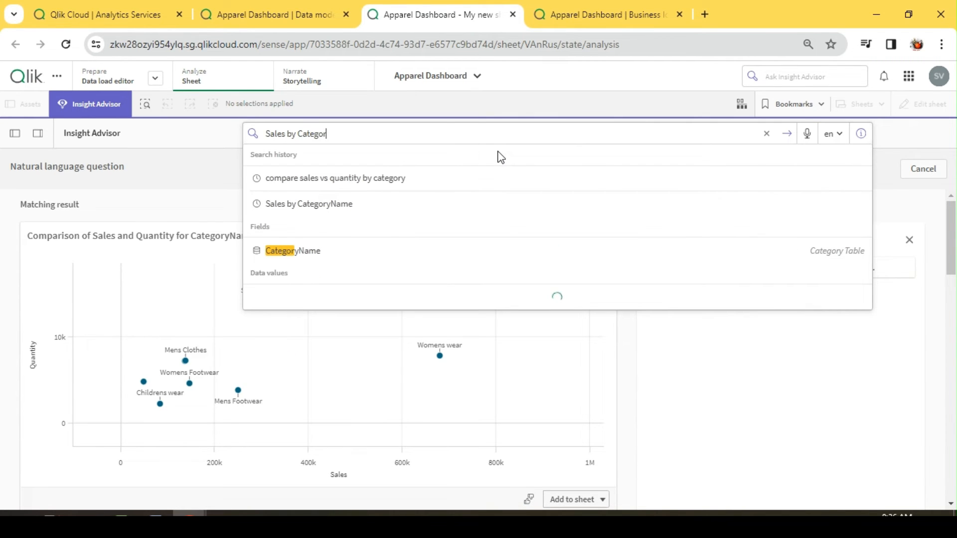
pyautogui.write('y for 2015')
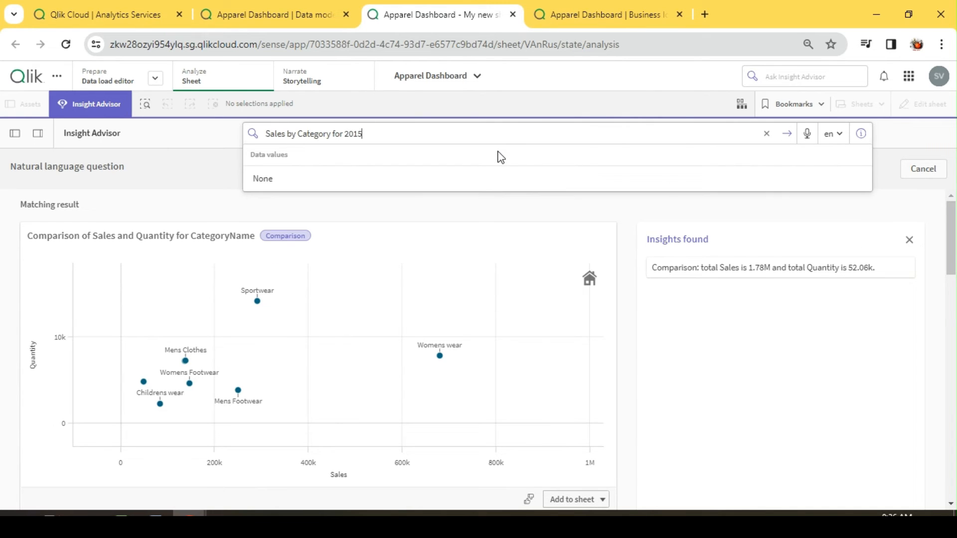
pyautogui.press('Return')
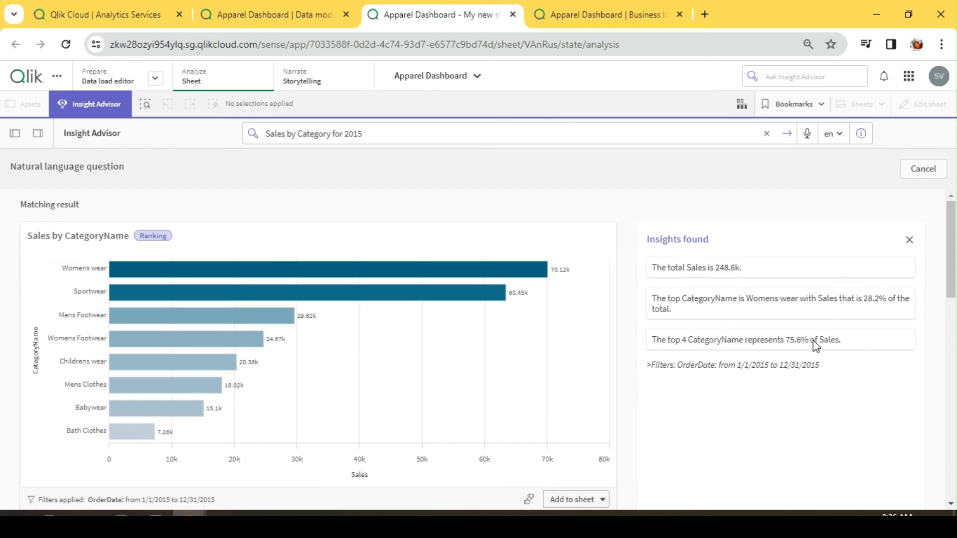
pyautogui.moveTo(953, 268); pyautogui.dragTo(955, 380)
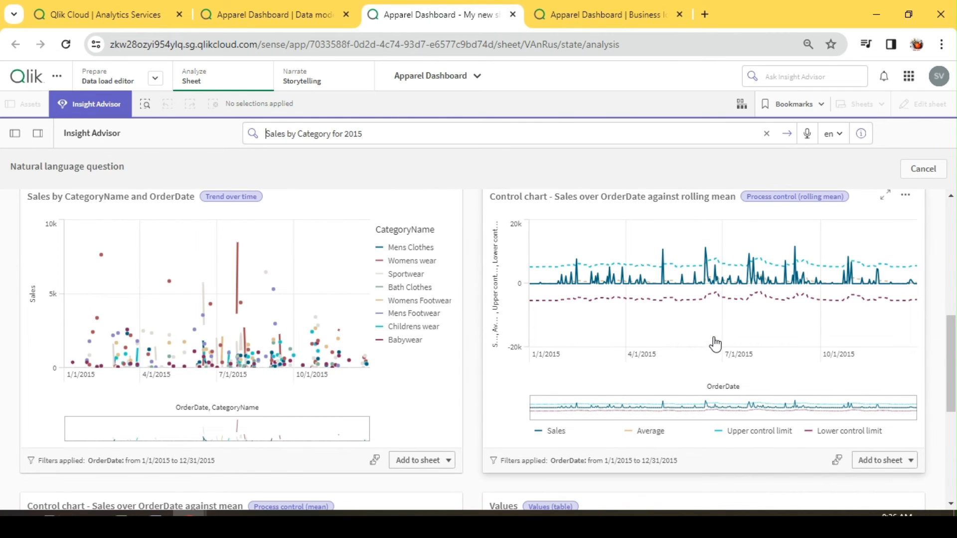
pyautogui.moveTo(953, 346); pyautogui.dragTo(950, 309)
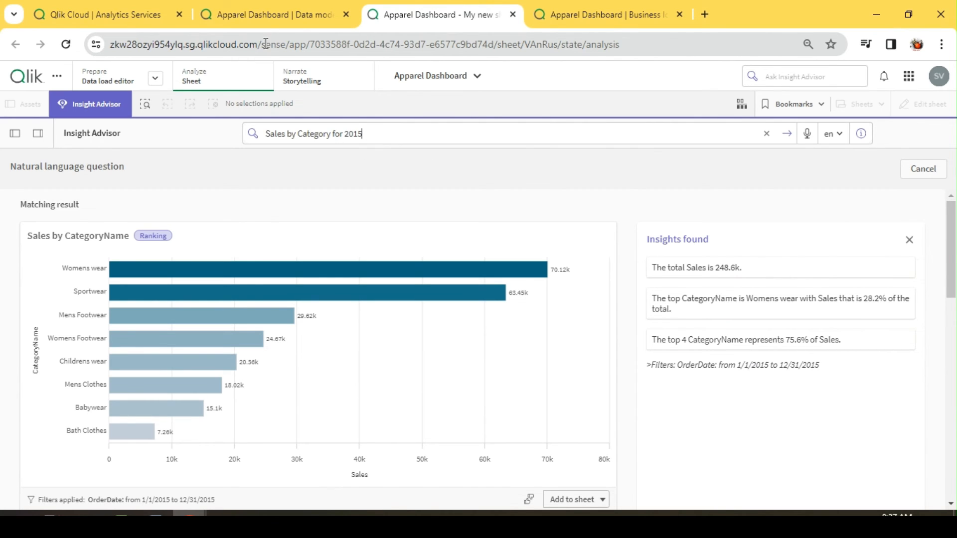
# Switch to the Qlik Cloud home page, reopen the Insight Advisor chat and choose Apparel Dashboard from its available apps.
pyautogui.click(115, 16)
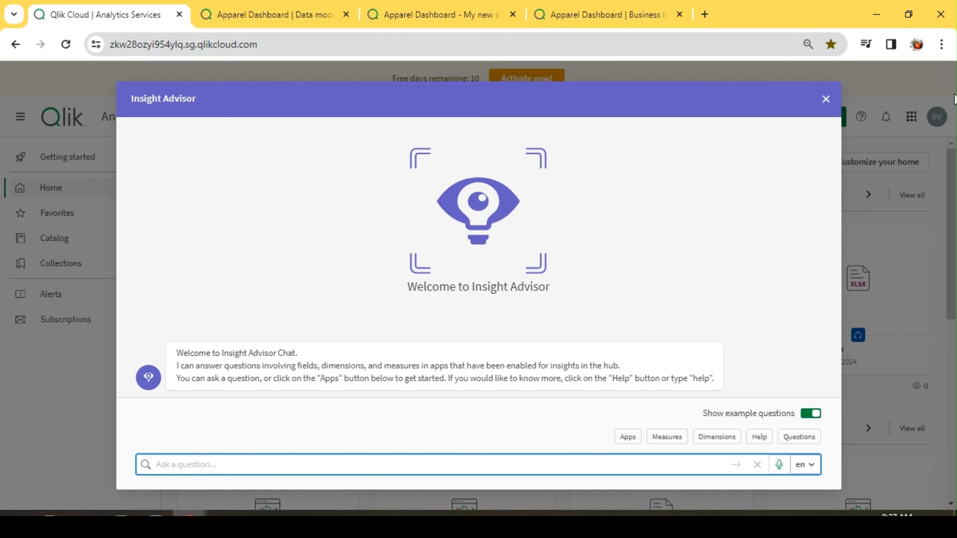
pyautogui.click(826, 99)
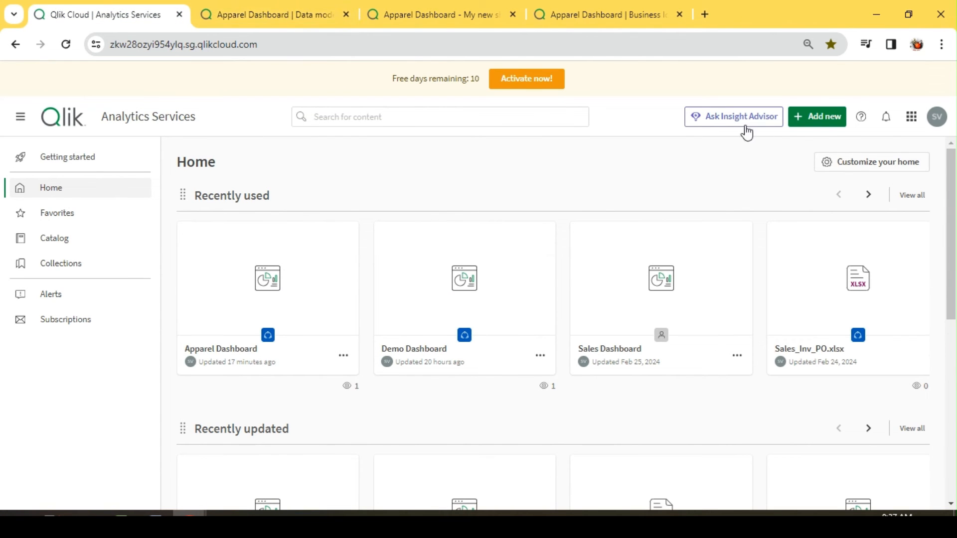
pyautogui.click(726, 117)
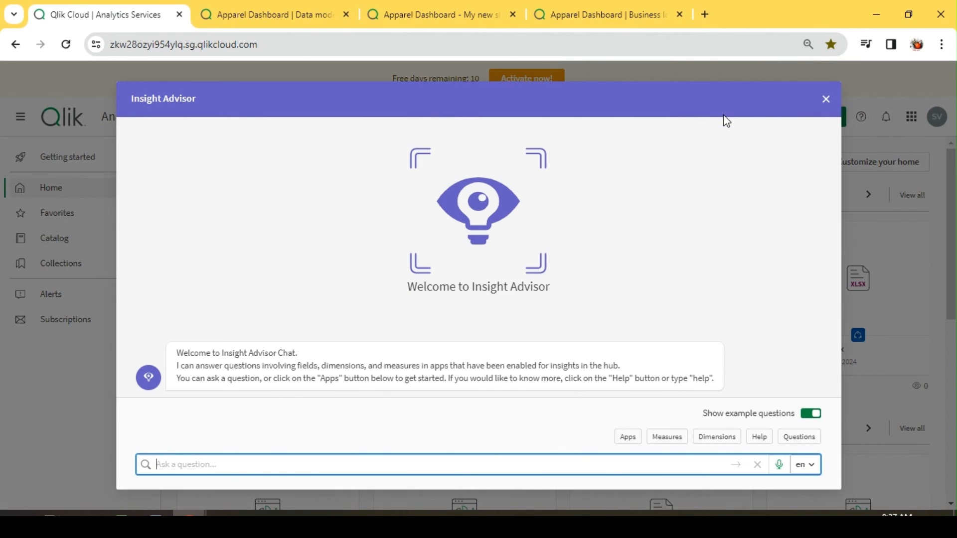
pyautogui.click(629, 438)
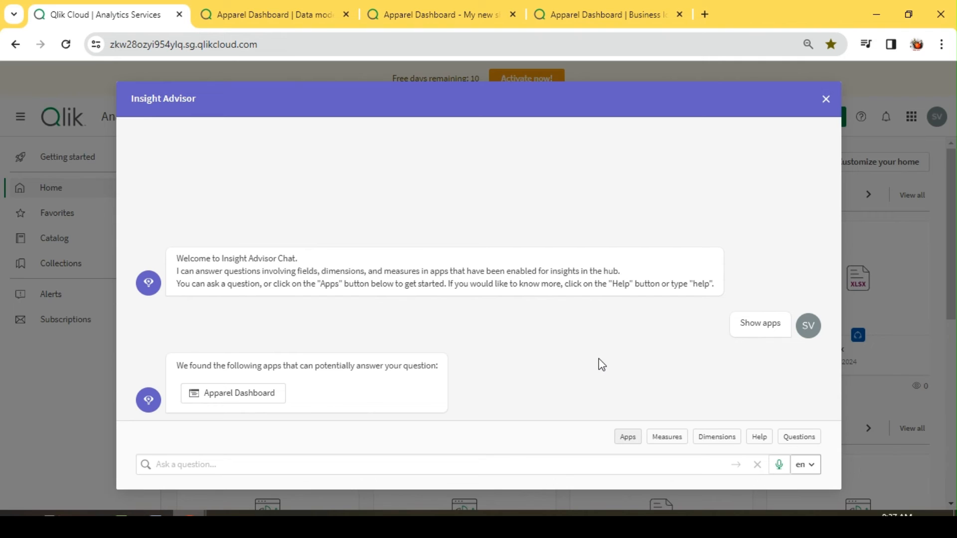
pyautogui.click(253, 401)
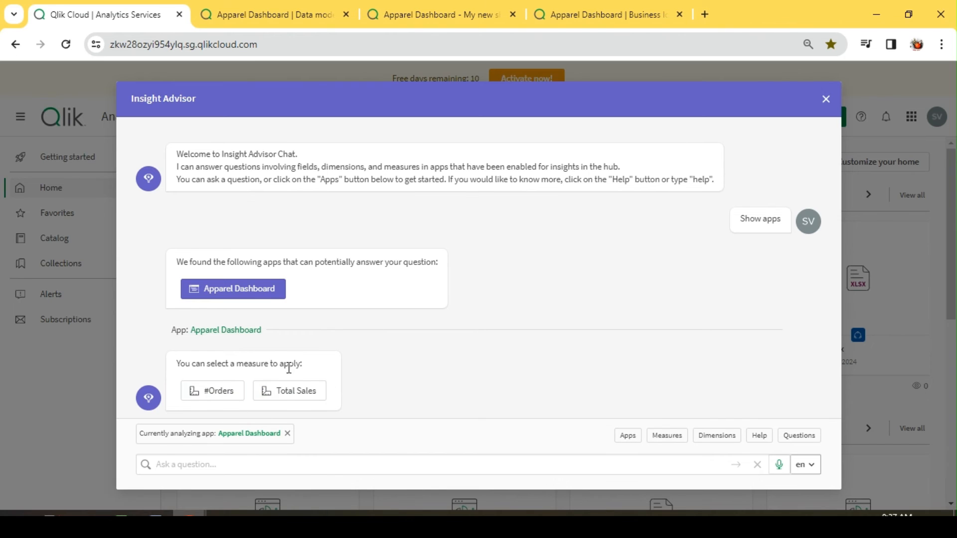
pyautogui.click(277, 392)
# Switch back to the Apparel Dashboard sheet and show its master dimensions and measures beside the Insight Advisor results.
pyautogui.click(416, 15)
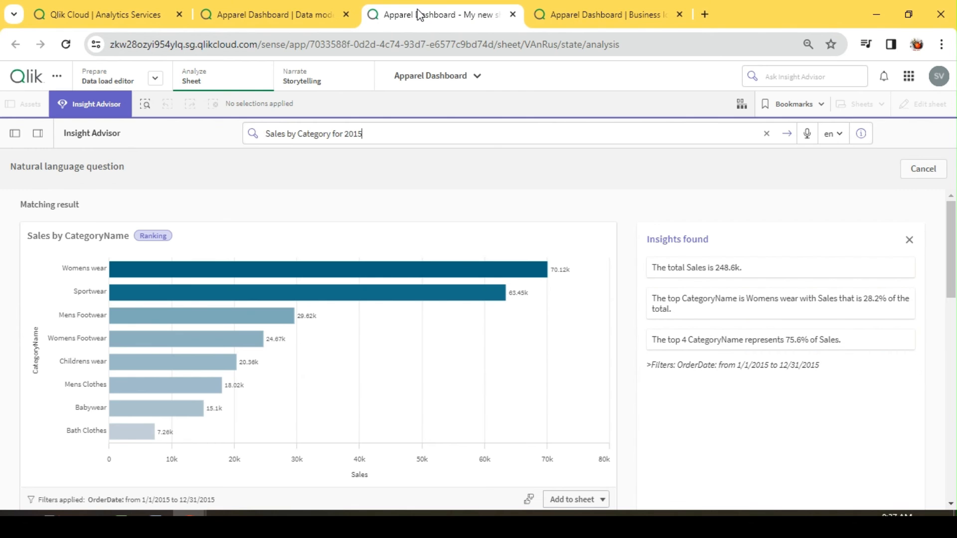
pyautogui.click(15, 134)
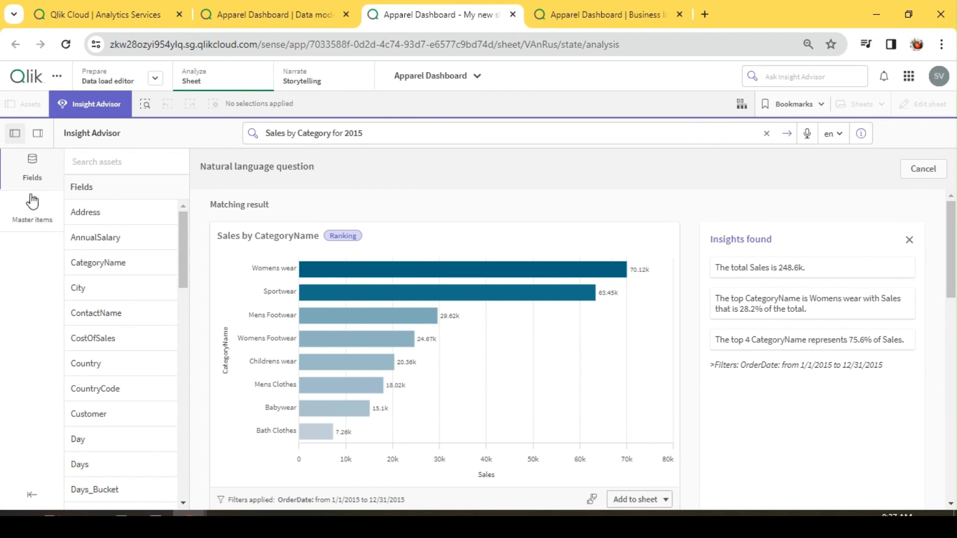
pyautogui.click(33, 212)
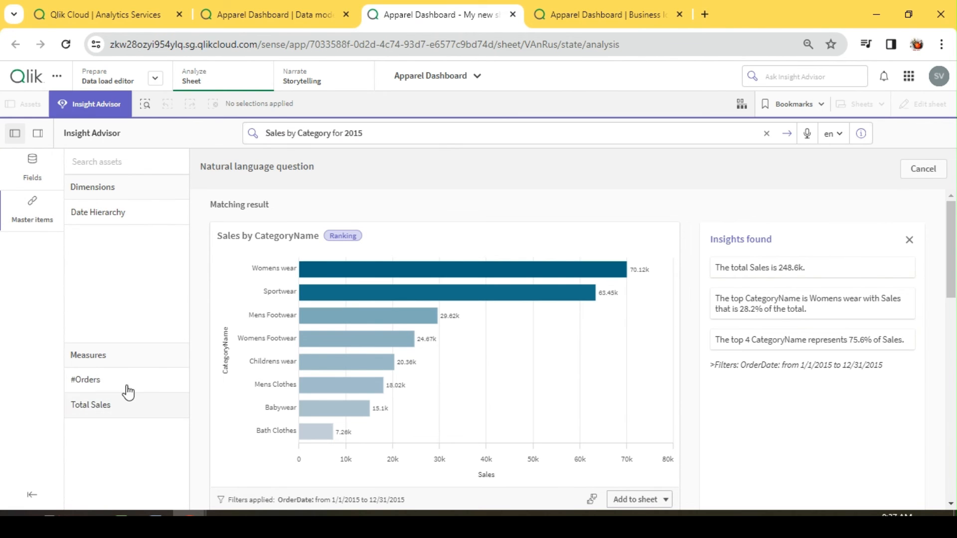
# Return to the Insight Advisor chat, apply the Total Sales measure and run the suggested analysis "Total Sales by Date Hierarchy".
pyautogui.click(128, 15)
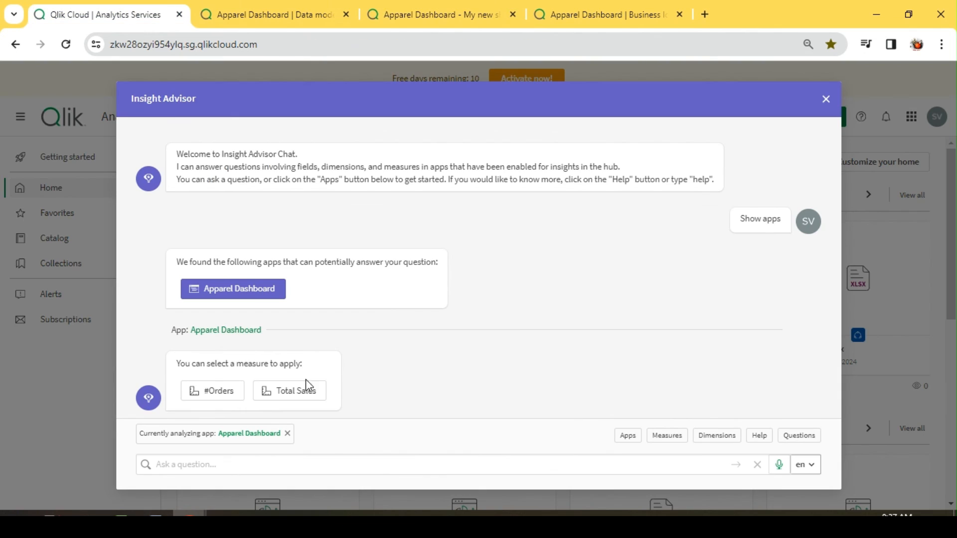
pyautogui.click(296, 392)
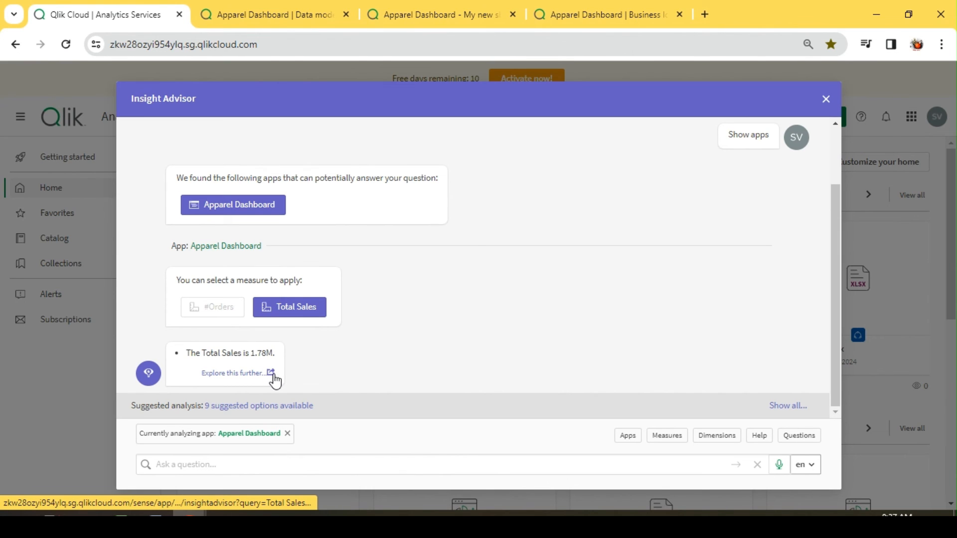
pyautogui.click(288, 410)
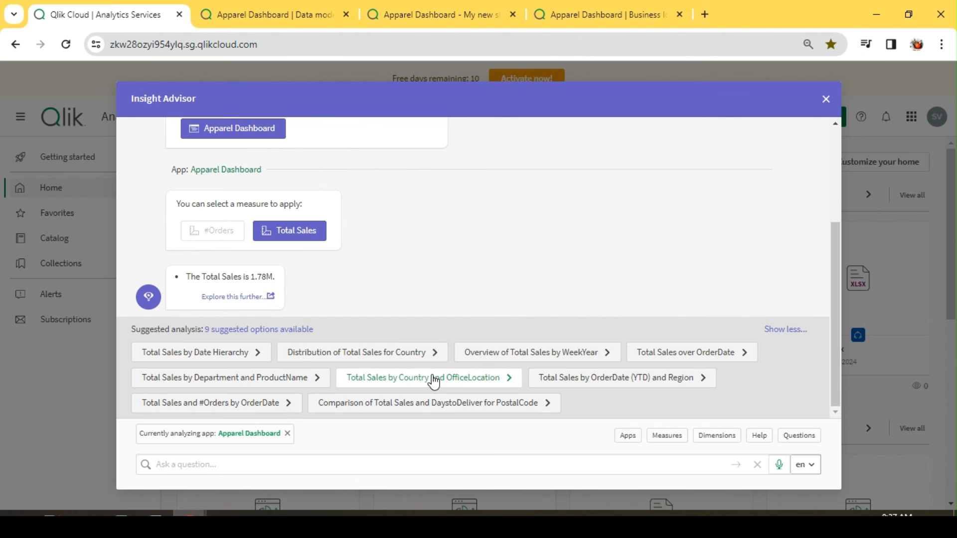
pyautogui.click(198, 358)
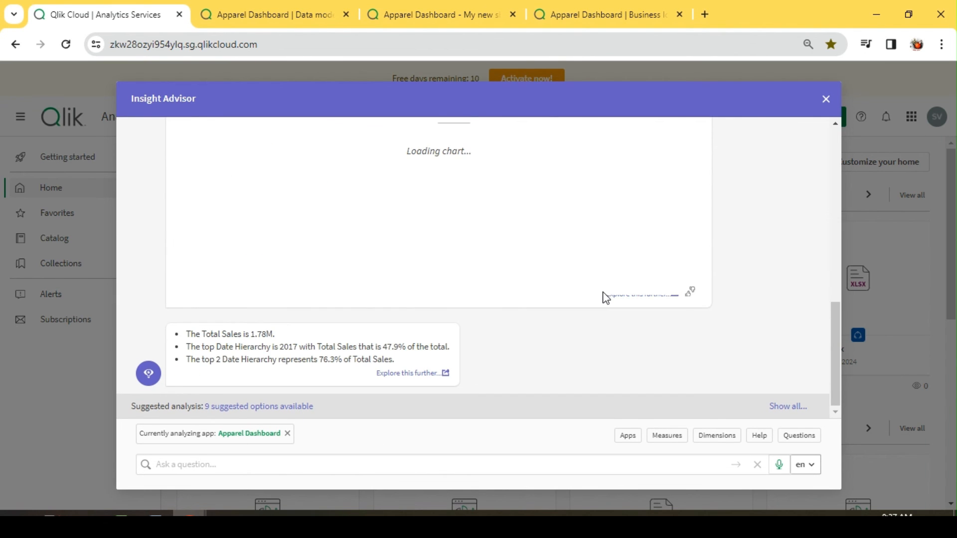
# Review the chart of total sales by date hierarchy and expand the list of suggested analyses again.
pyautogui.moveTo(832, 331); pyautogui.dragTo(825, 282)
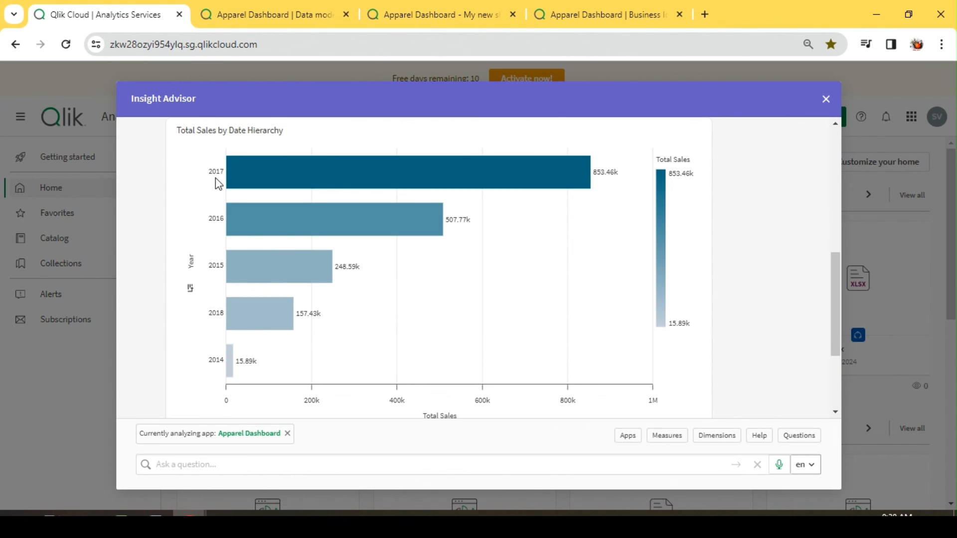
pyautogui.moveTo(831, 273); pyautogui.dragTo(848, 360)
pyautogui.click(278, 407)
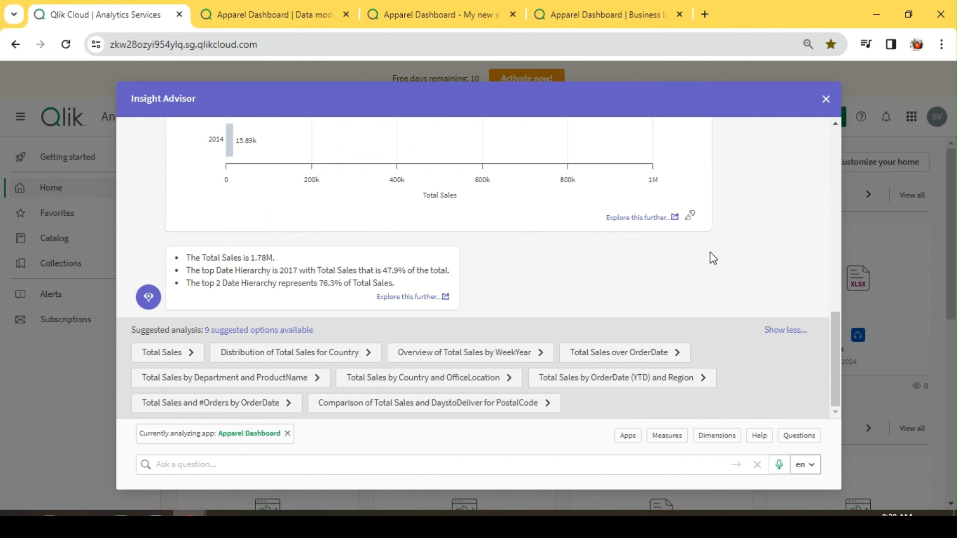
# Ask the chat "Sales by Category", collapse the suggestions and review the returned chart and insights.
pyautogui.click(253, 466)
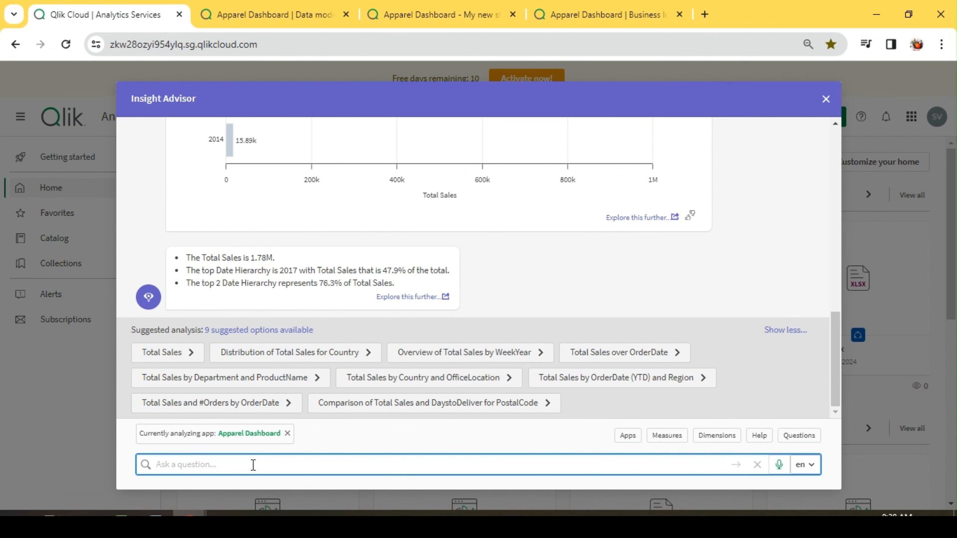
pyautogui.write('Sales by Category')
pyautogui.press('Return')
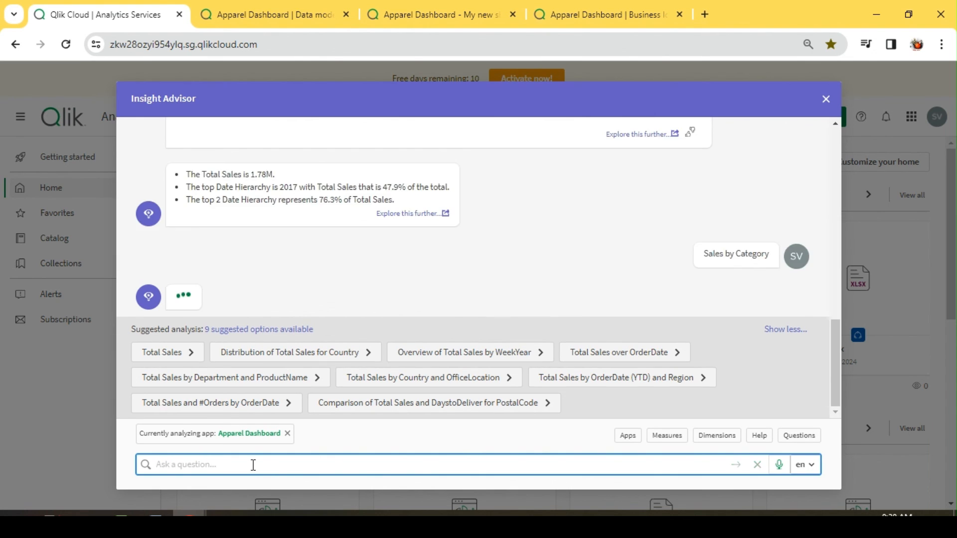
pyautogui.click(772, 329)
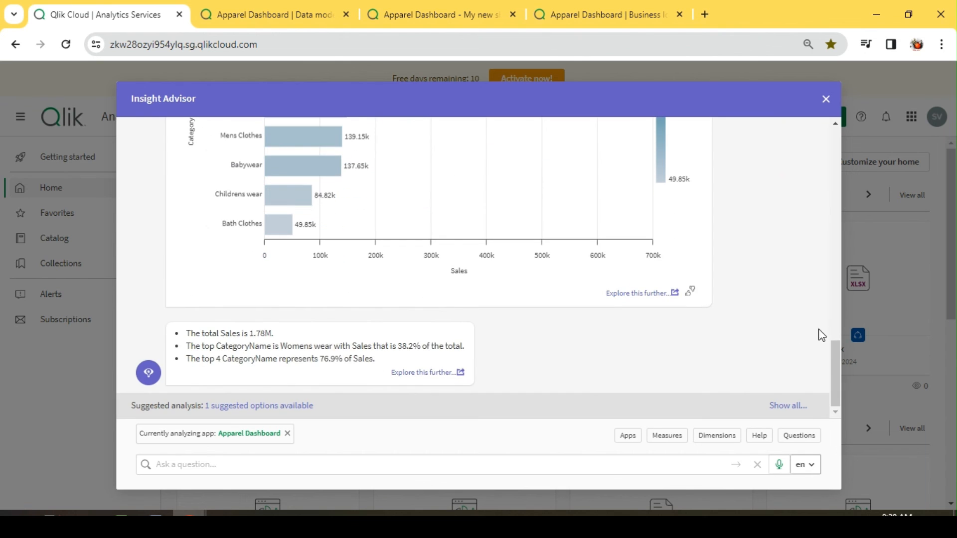
pyautogui.moveTo(836, 357); pyautogui.dragTo(841, 316)
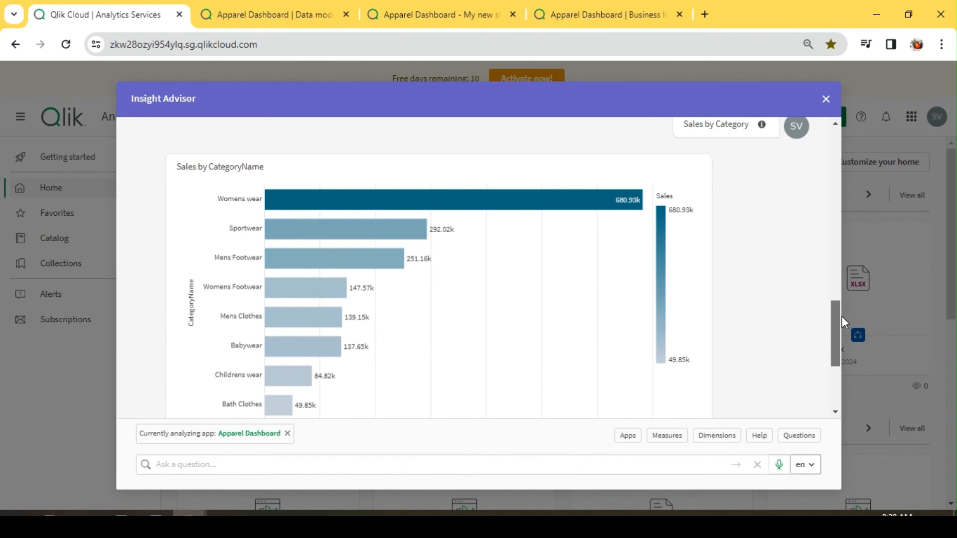
pyautogui.scroll(-4, 837, 323)
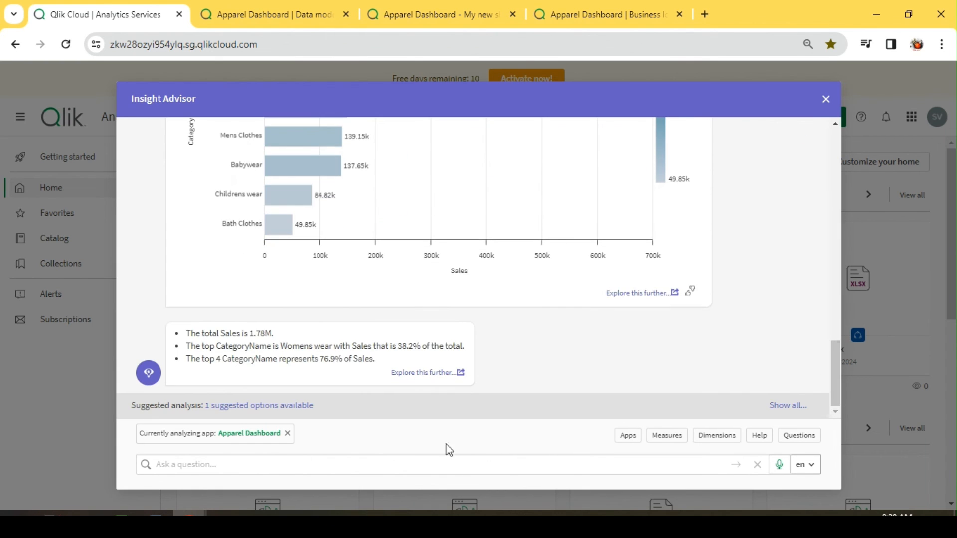
# Switch to the app's business logic and look through its overview, fields and groups, packages, hierarchies, behaviors and calendar periods.
pyautogui.click(572, 11)
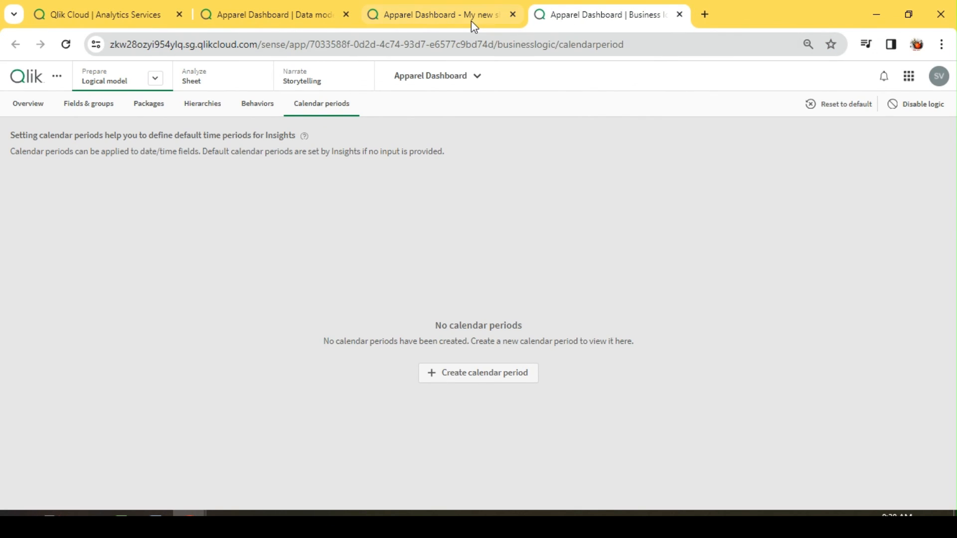
pyautogui.click(26, 117)
pyautogui.click(87, 105)
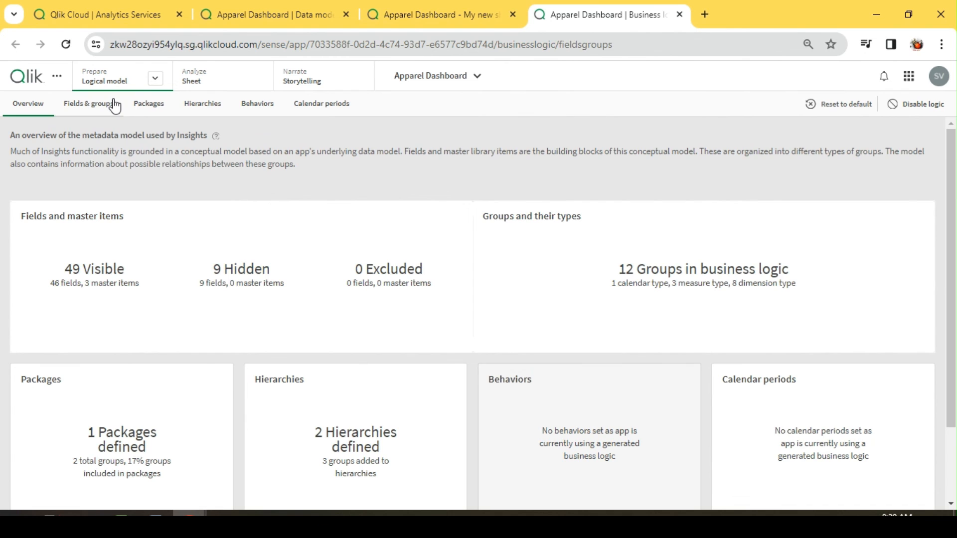
pyautogui.click(143, 109)
pyautogui.click(197, 107)
pyautogui.click(263, 108)
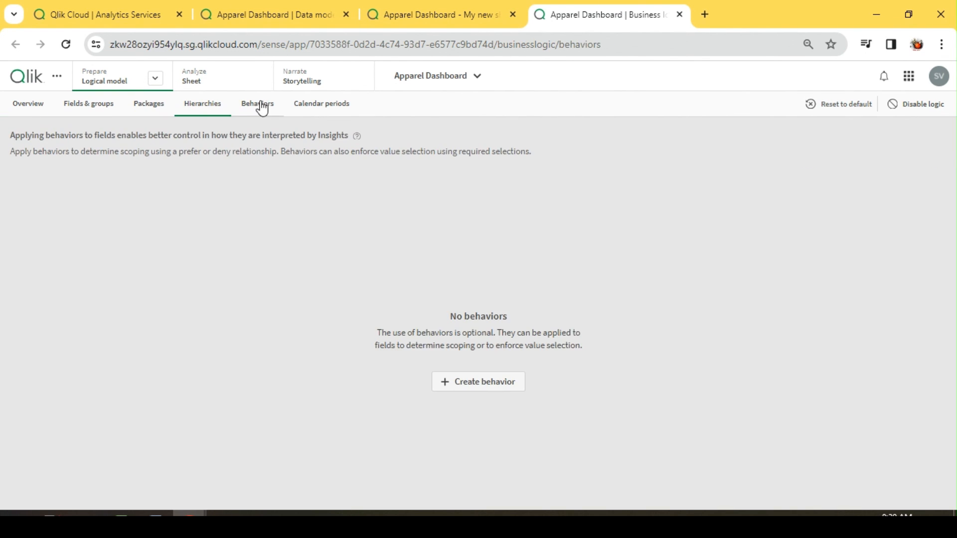
pyautogui.click(313, 106)
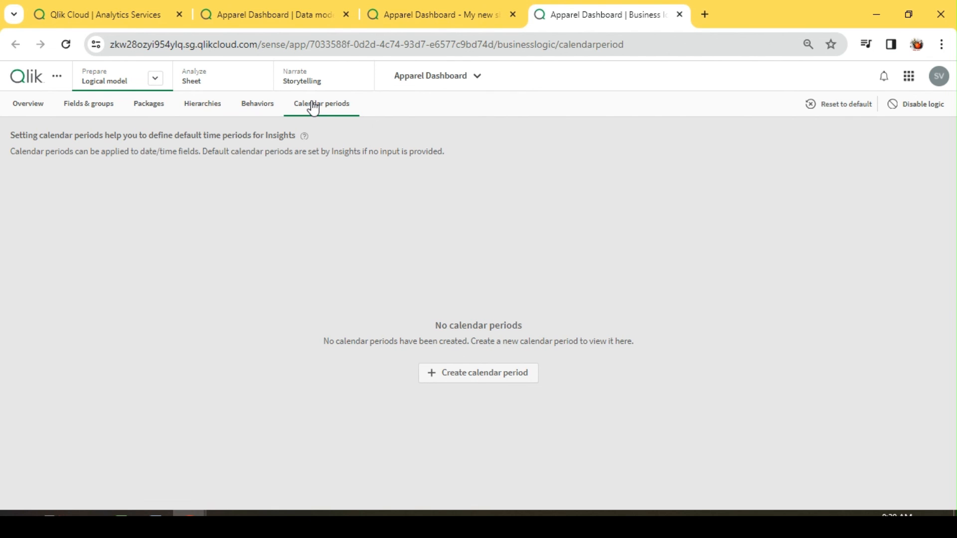